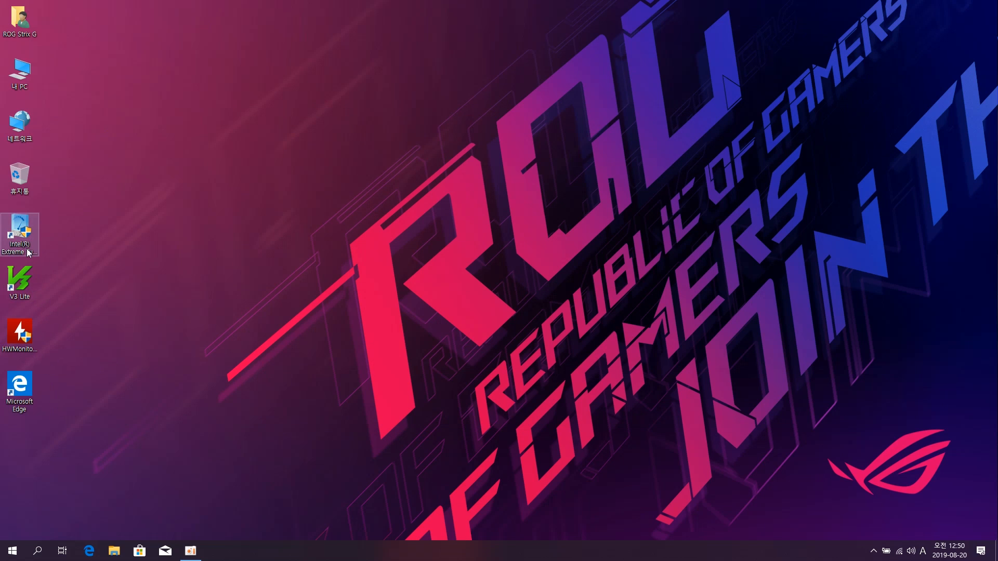
Step: Launch Intel Extreme Tuning Utility, HWMonitor and Cinebench R20
double_click(27, 233)
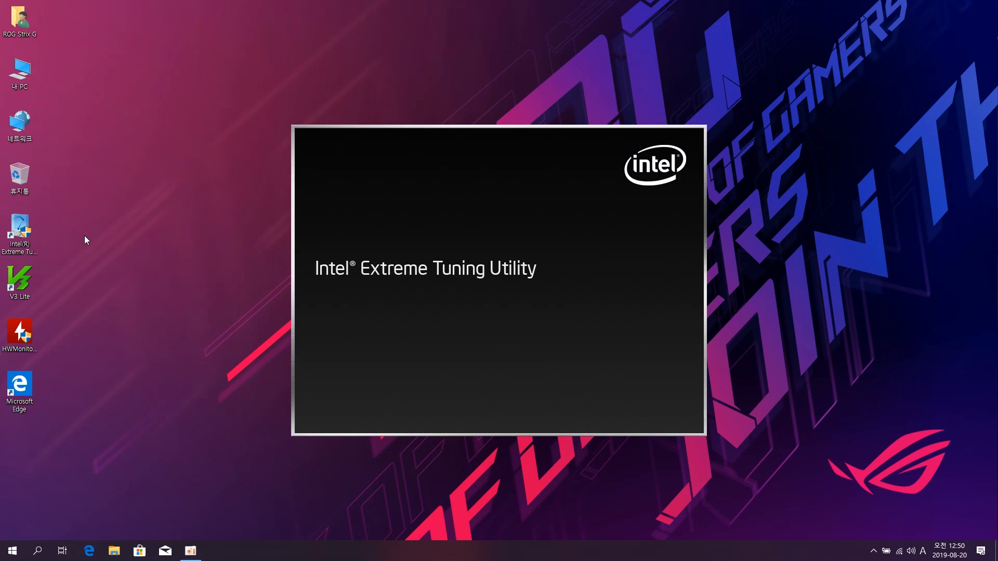
double_click(20, 333)
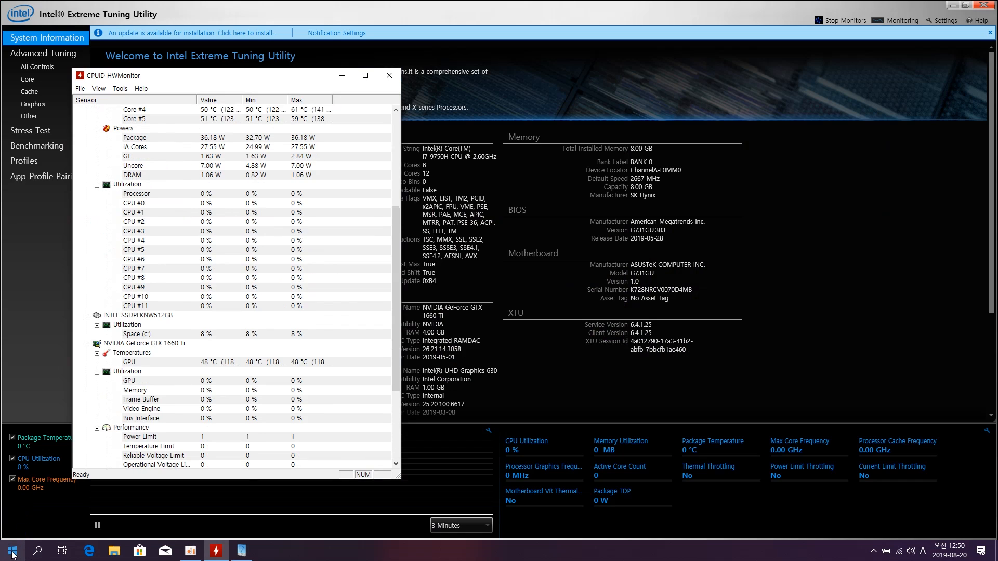
click(12, 551)
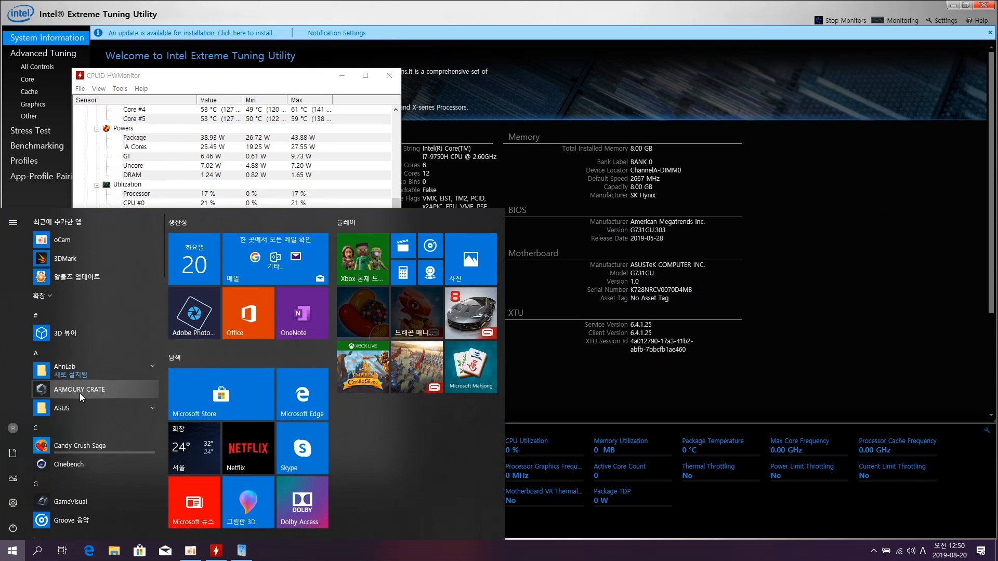
click(79, 464)
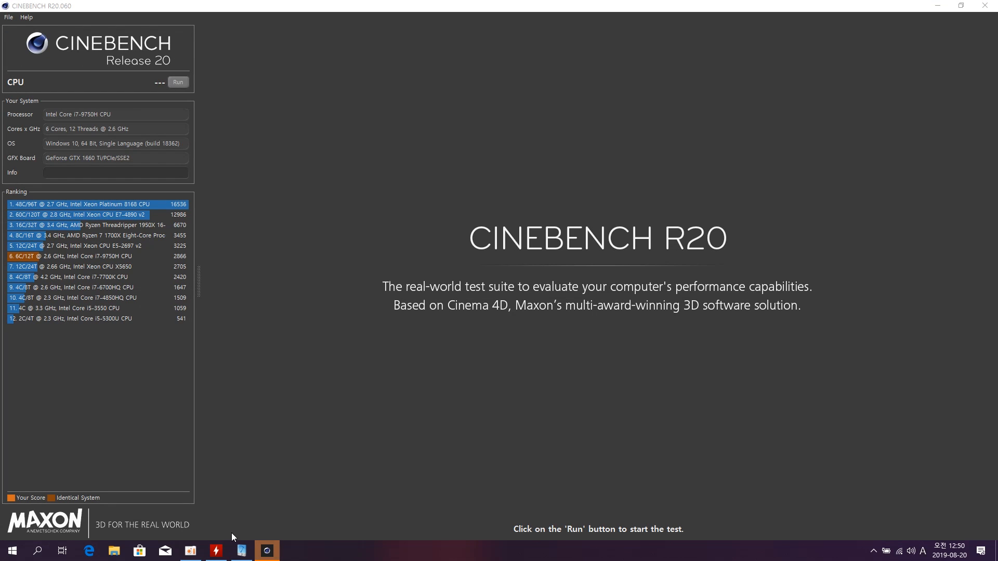
Step: Place the HWMonitor window over Cinebench's render area, away from the score panel, and collapse the CPU's Utilization group
click(216, 551)
drag(193, 82, 784, 14)
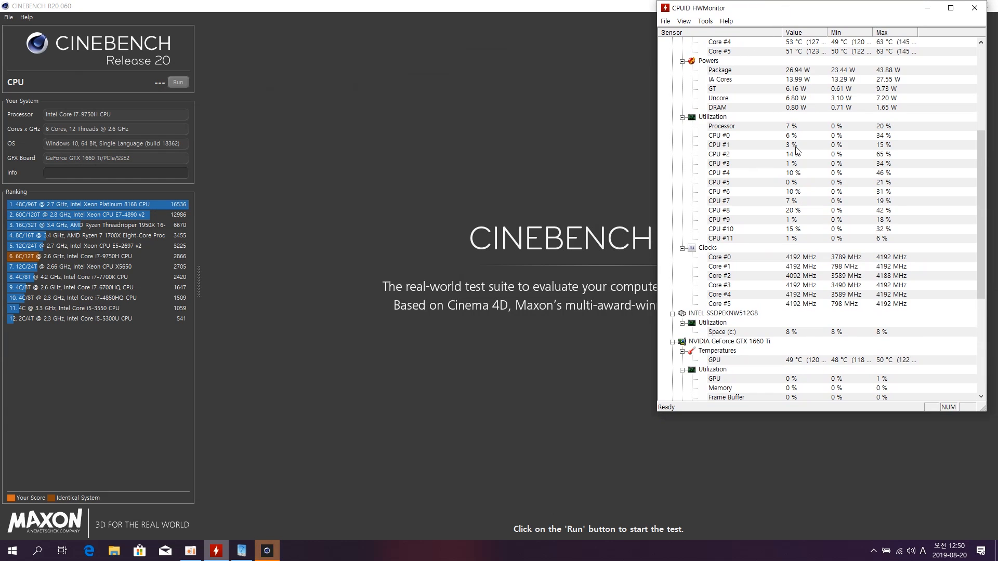
scroll(797, 151, up, 7)
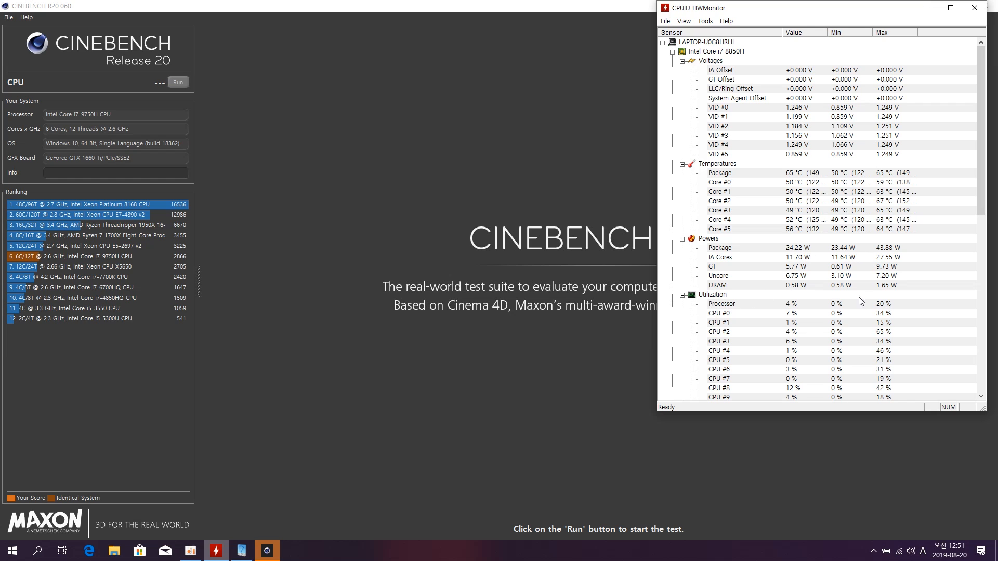
click(682, 295)
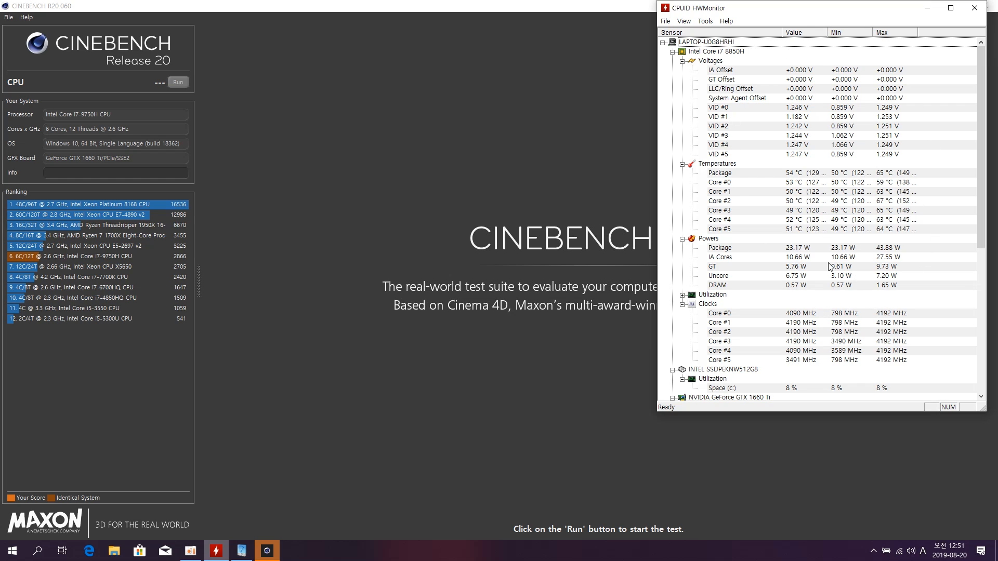
Step: Switch to Intel Extreme Tuning Utility and open the Advanced Tuning settings, agreeing to the overclocking warning
click(241, 552)
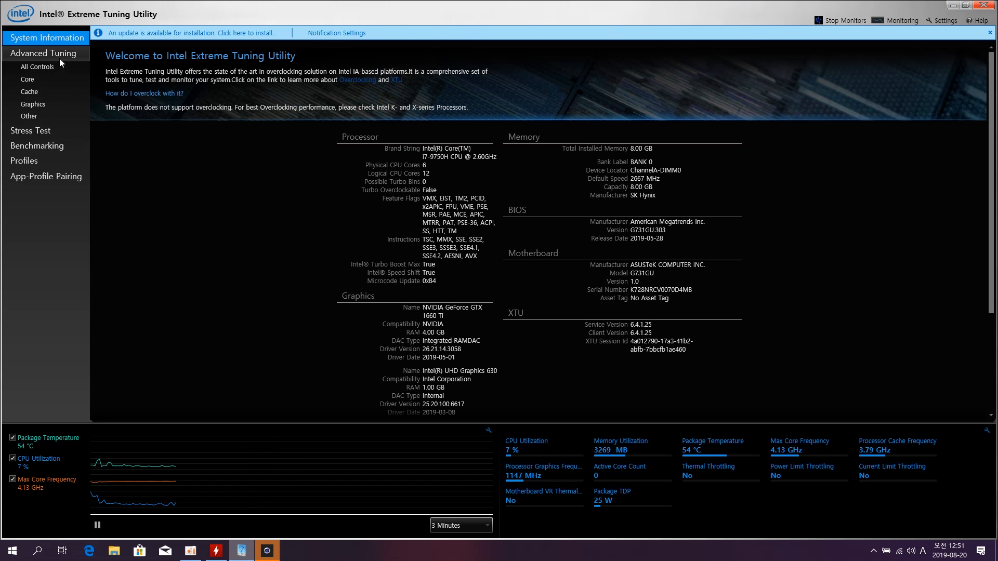
click(47, 53)
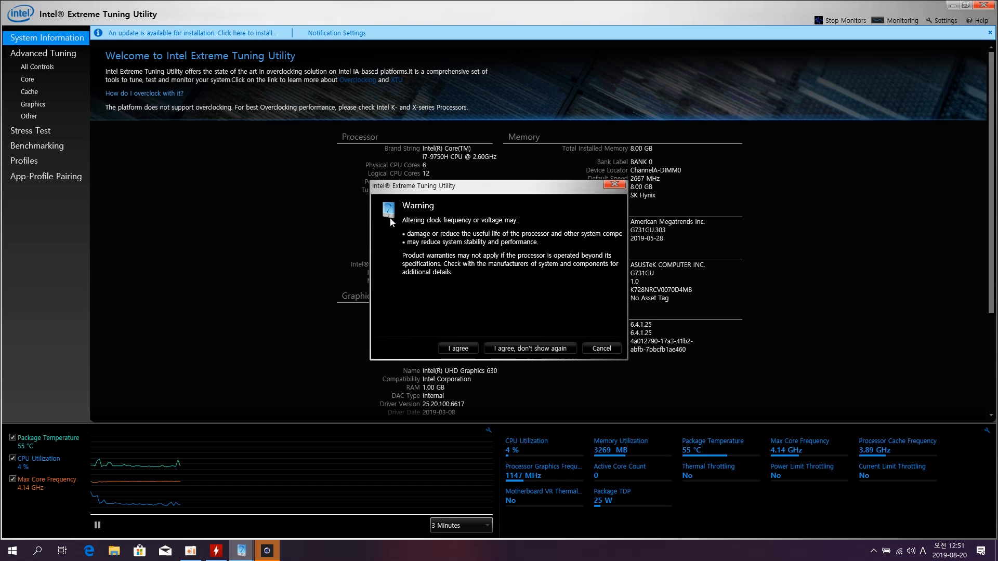
click(459, 349)
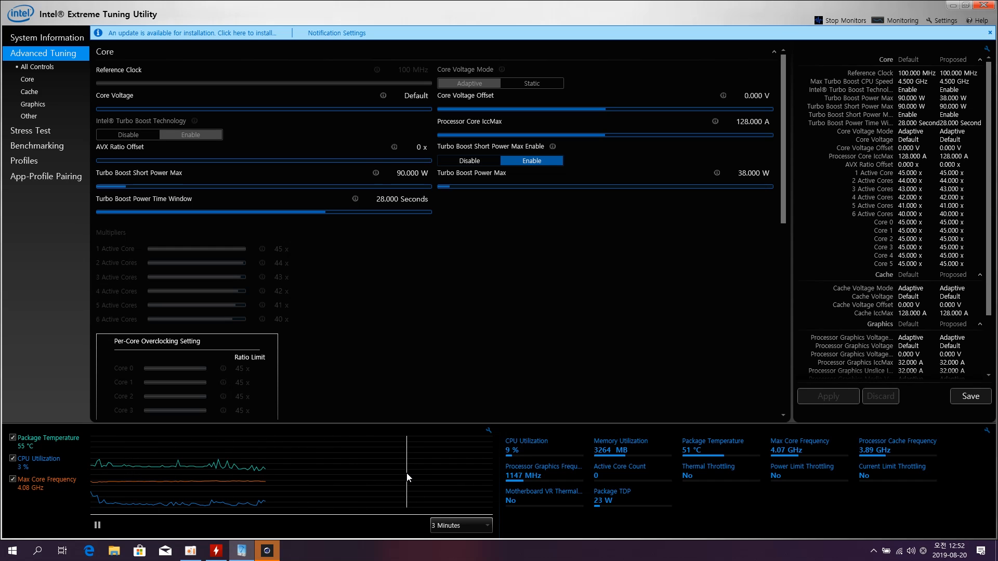
Step: Try a 5-minute time range on the monitoring graph and return it to 3 minutes
click(473, 526)
click(464, 478)
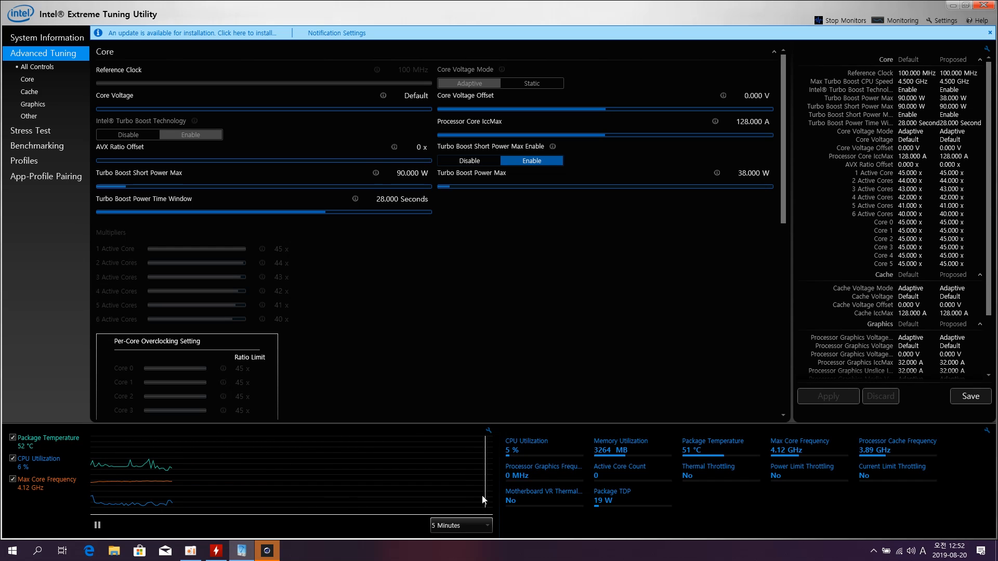
click(460, 526)
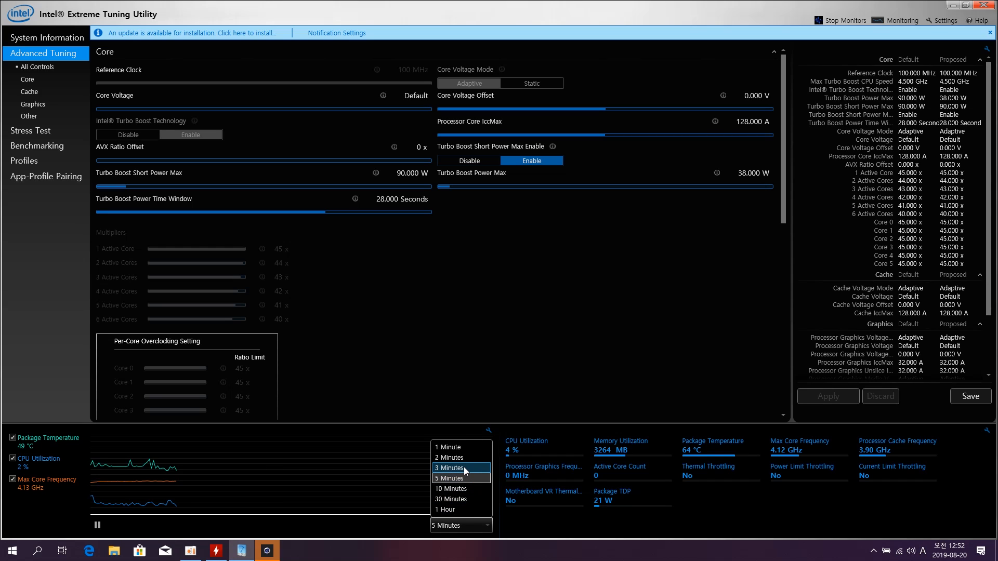
click(464, 469)
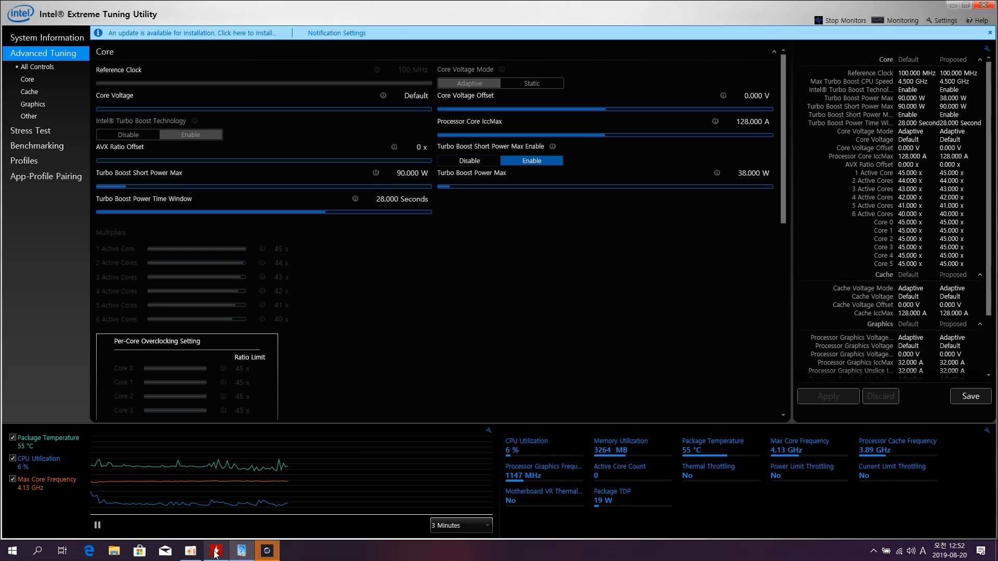
Step: Run the Cinebench R20 CPU test and keep HWMonitor in front of it to watch the sensors
click(267, 551)
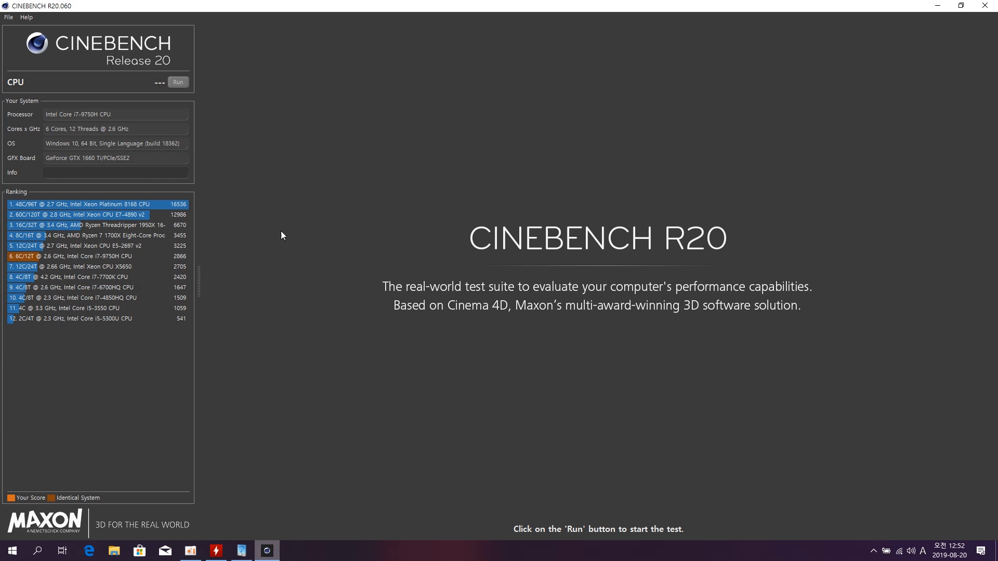
click(216, 551)
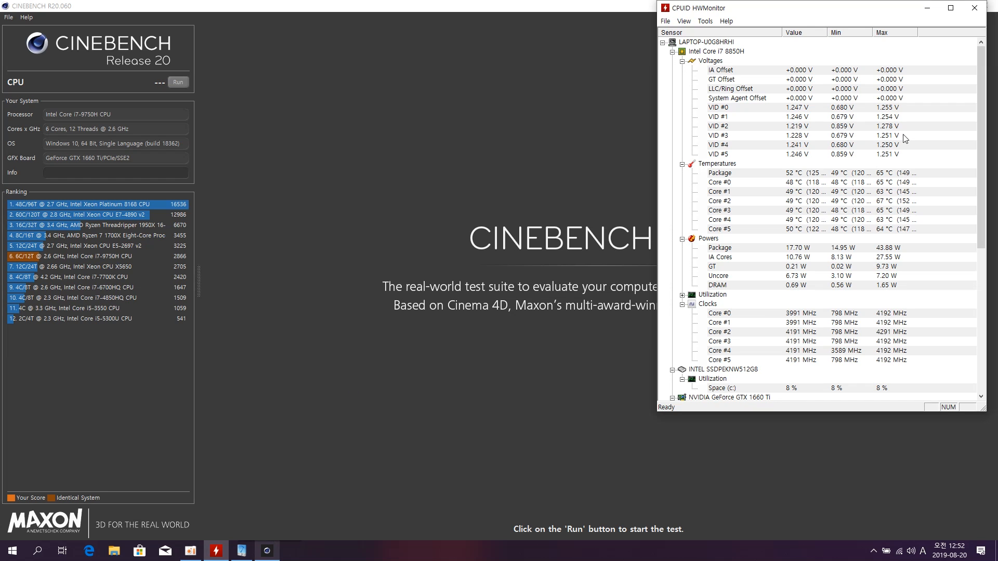
click(177, 82)
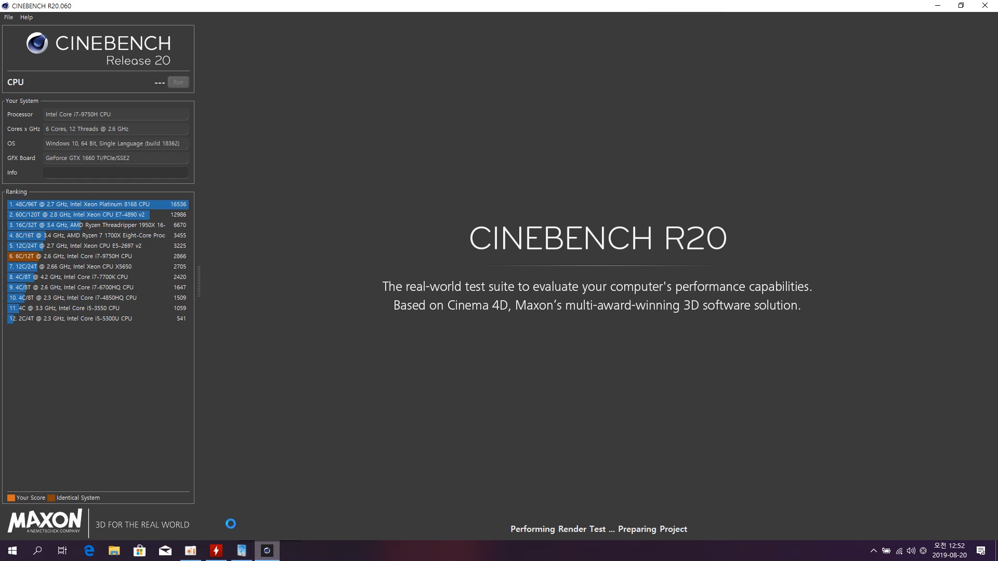
click(217, 552)
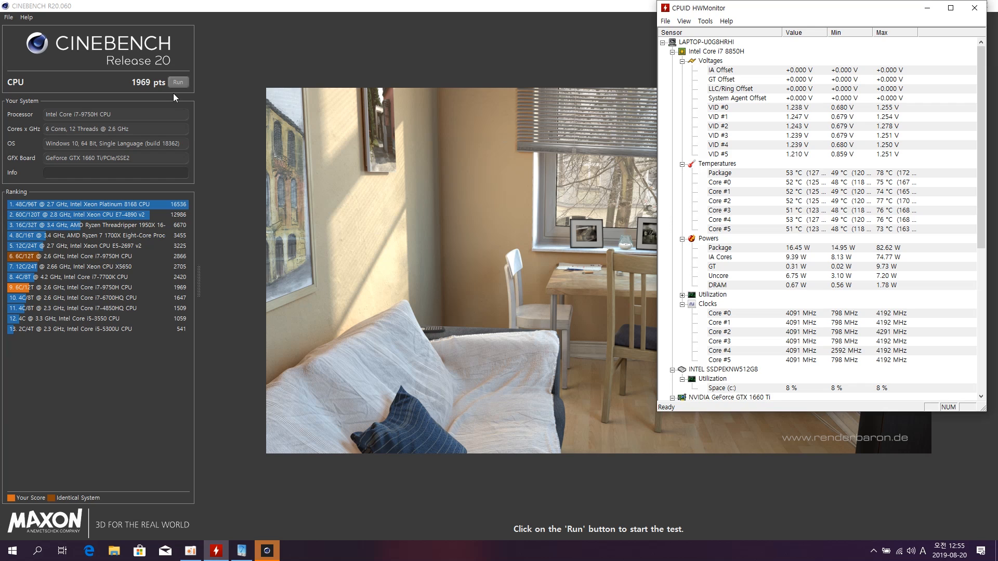
Step: In Intel Extreme Tuning Utility, set Turbo Boost Power Max to 90.000 W and apply the change
click(242, 551)
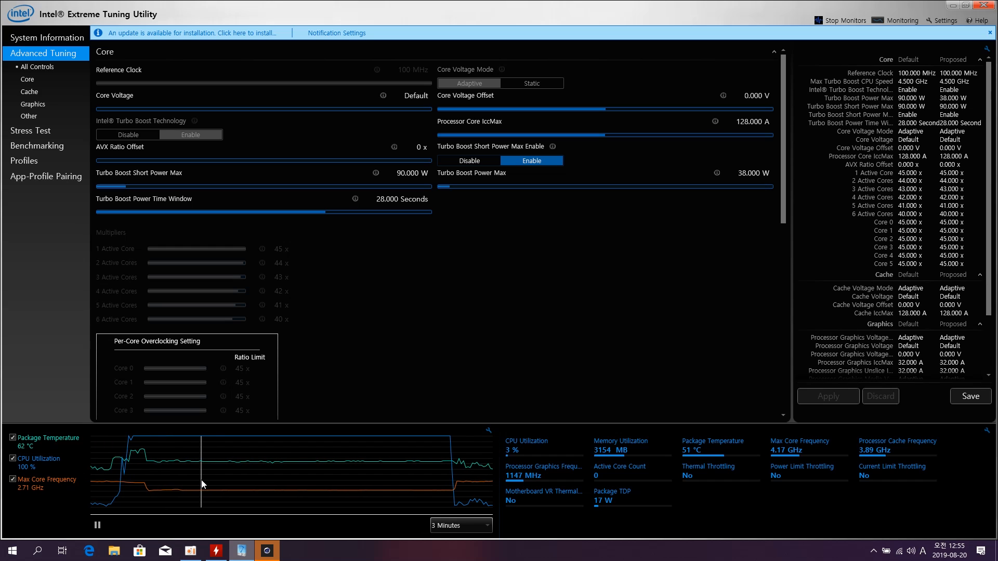
click(754, 174)
scroll(771, 278, down, 14)
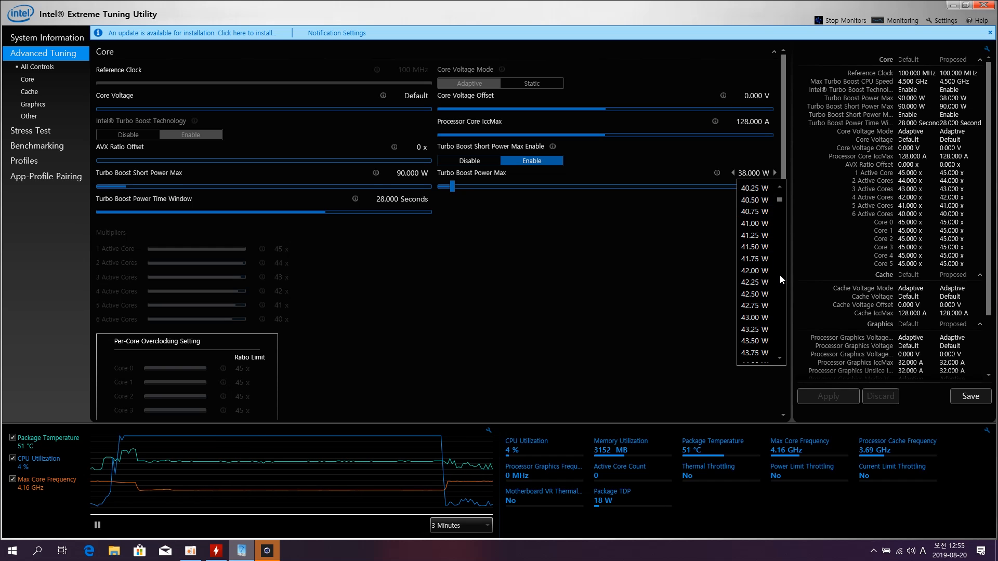
scroll(770, 282, down, 16)
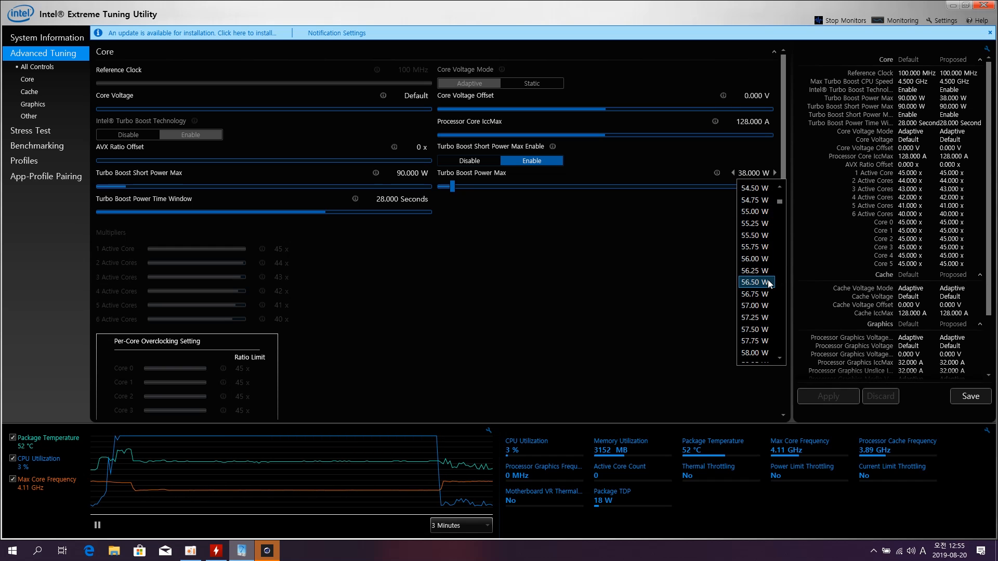
scroll(768, 284, down, 20)
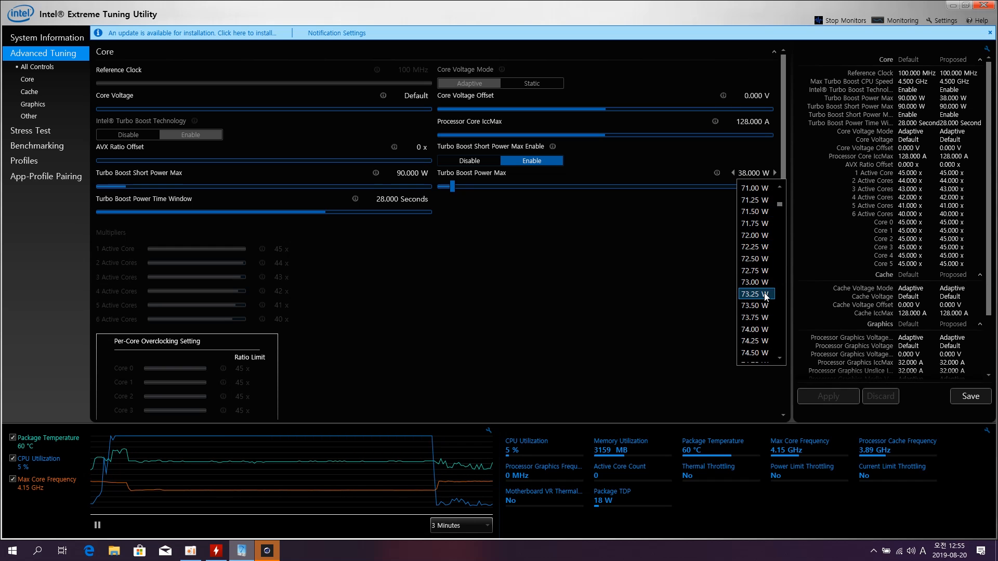
scroll(763, 296, down, 12)
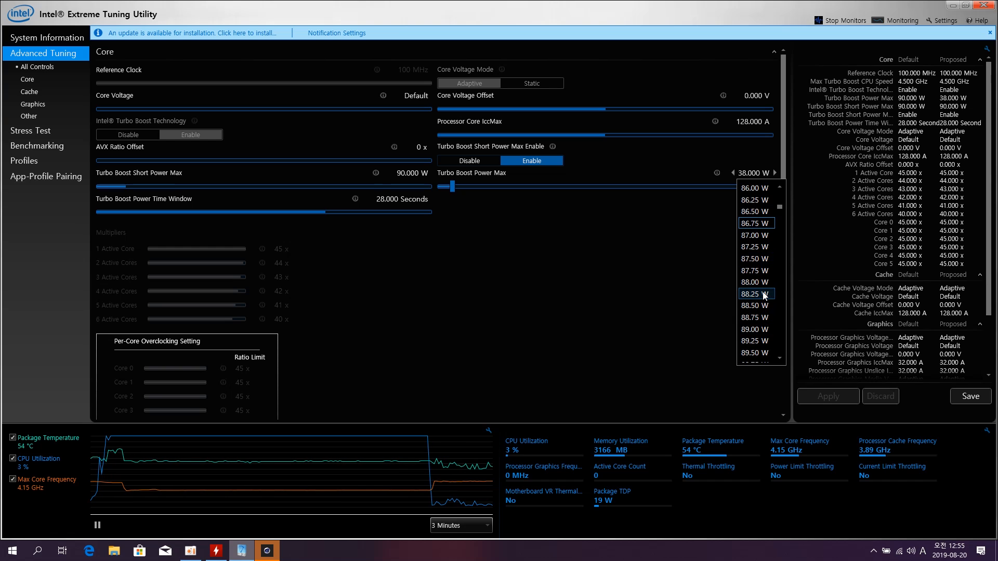
click(755, 270)
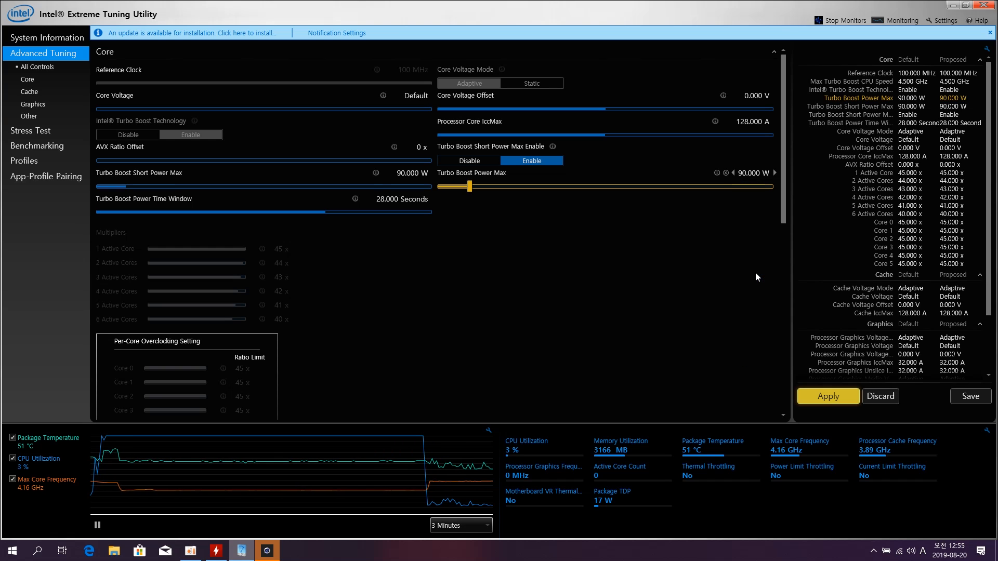
click(819, 396)
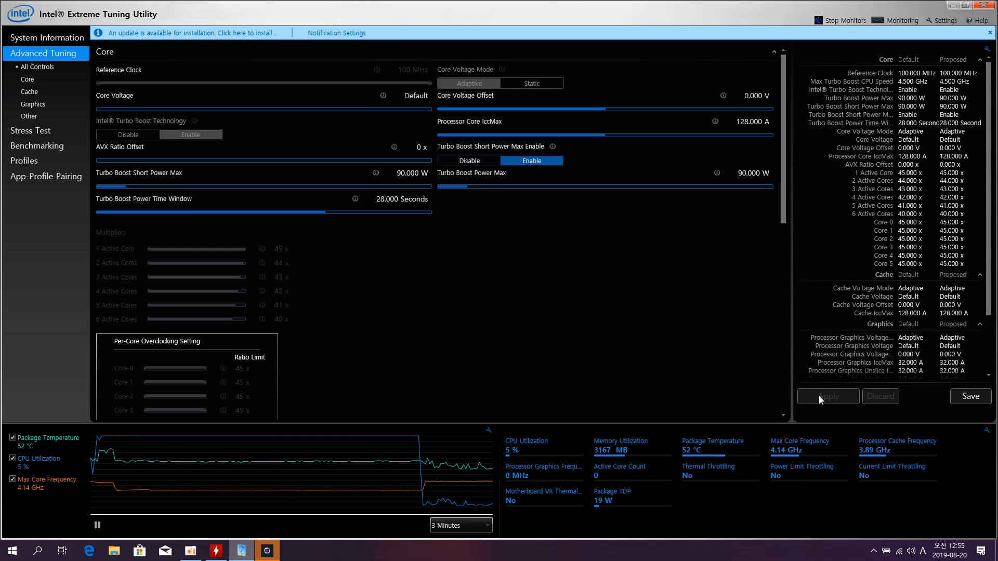
Step: Clear HWMonitor's minimum and maximum readings and rerun the Cinebench CPU test with HWMonitor in front
click(275, 557)
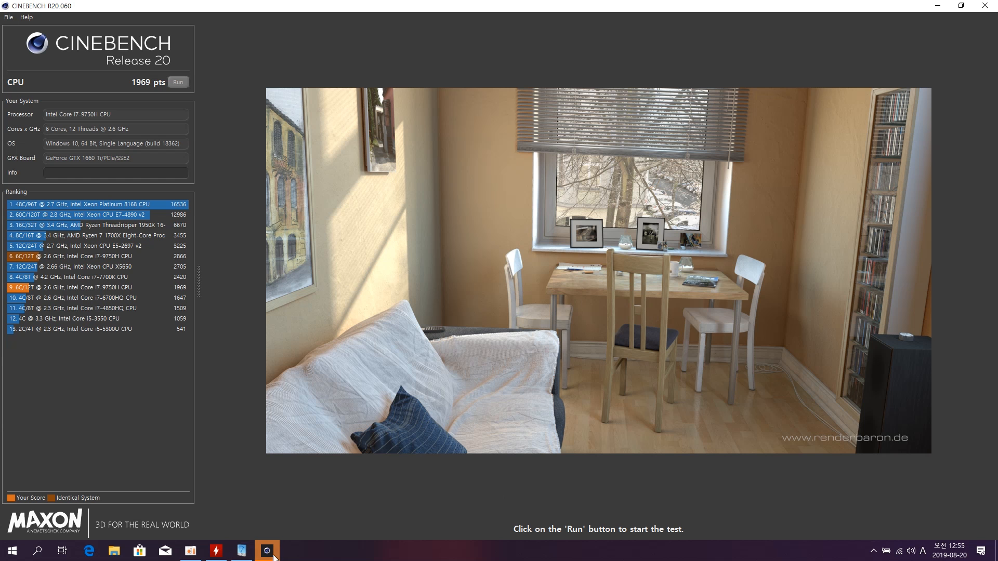
click(215, 551)
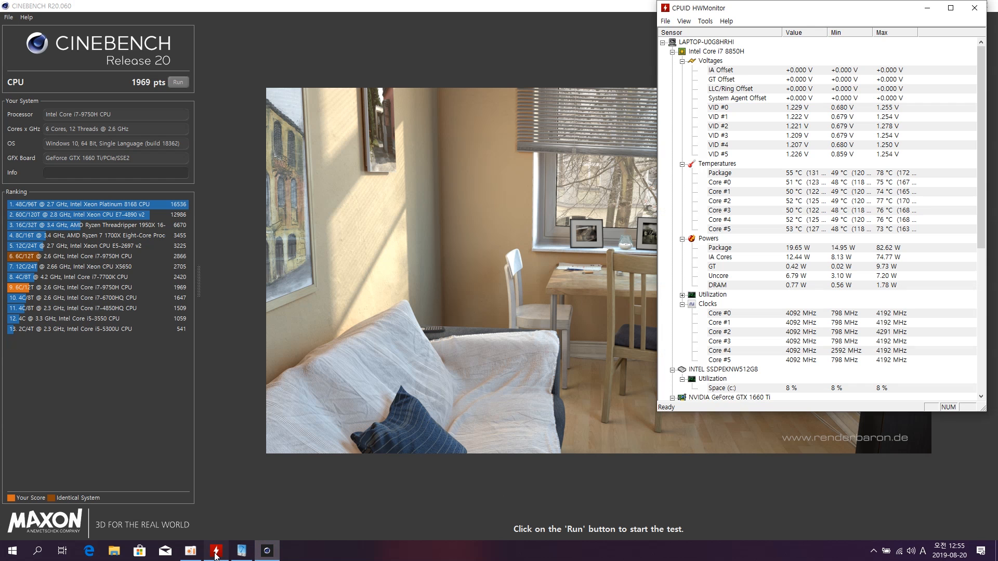
click(684, 20)
click(704, 34)
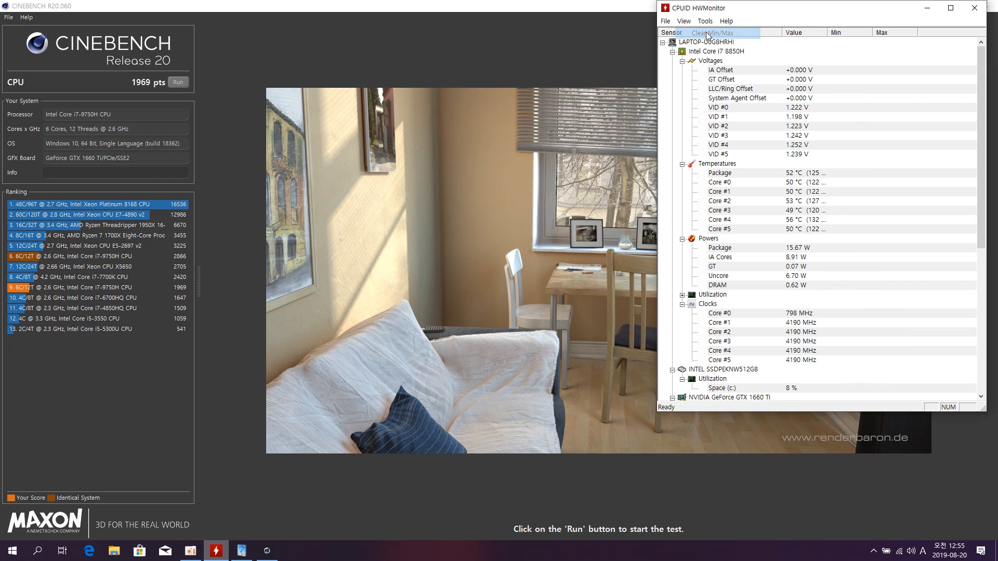
click(185, 83)
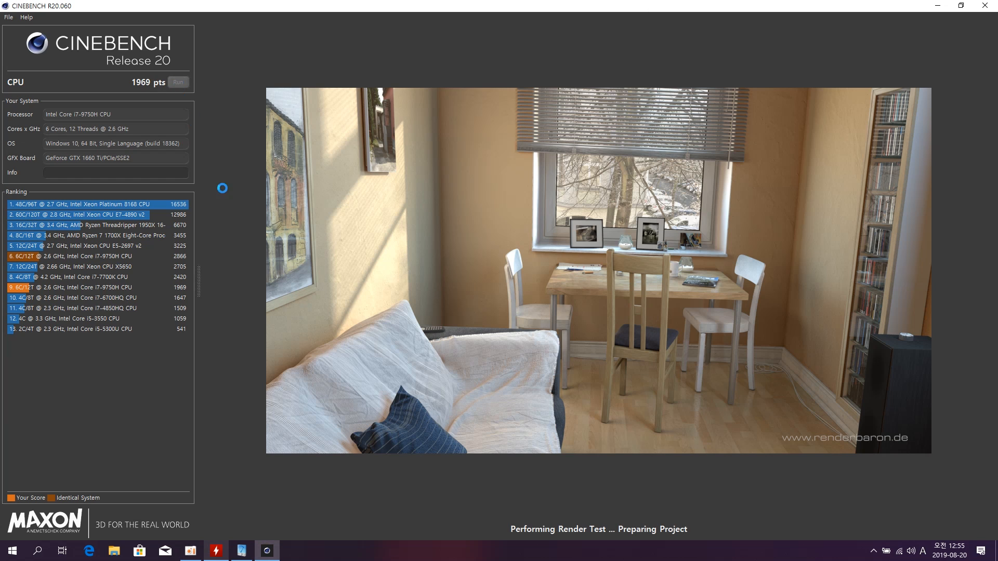
click(216, 551)
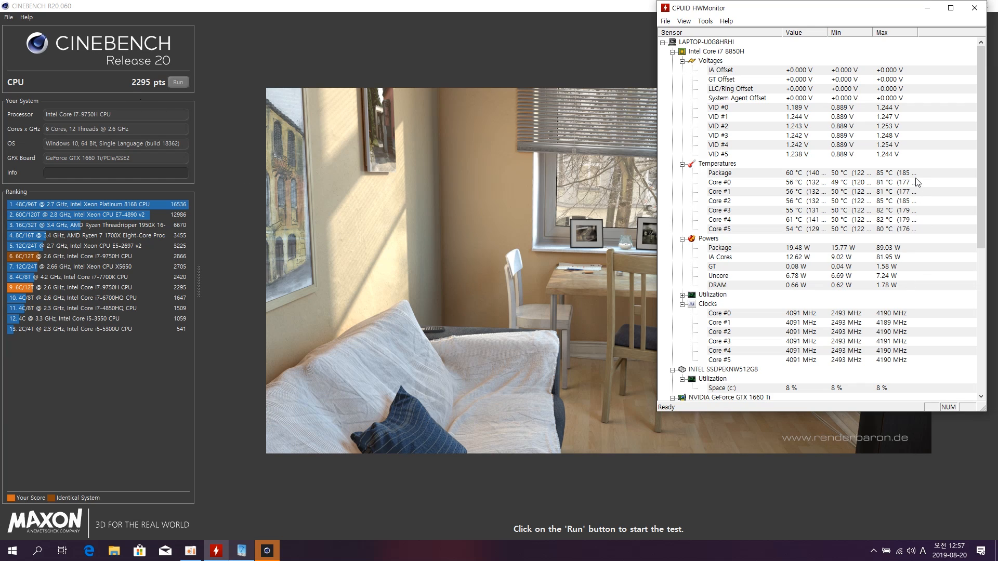
Step: Apply a Core Voltage Offset of -0.100 V in Intel Extreme Tuning Utility and bring HWMonitor forward to check it
click(245, 554)
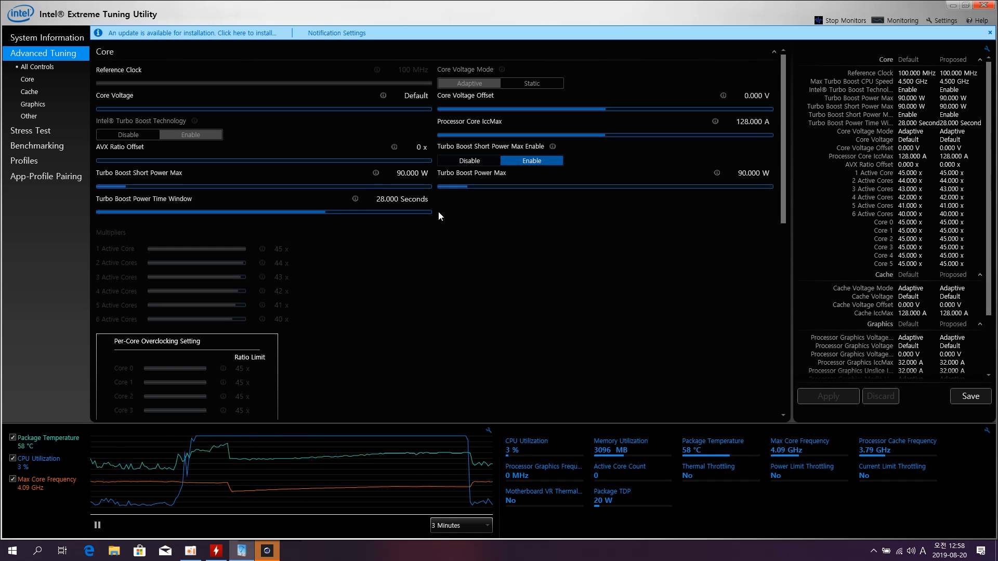
click(757, 97)
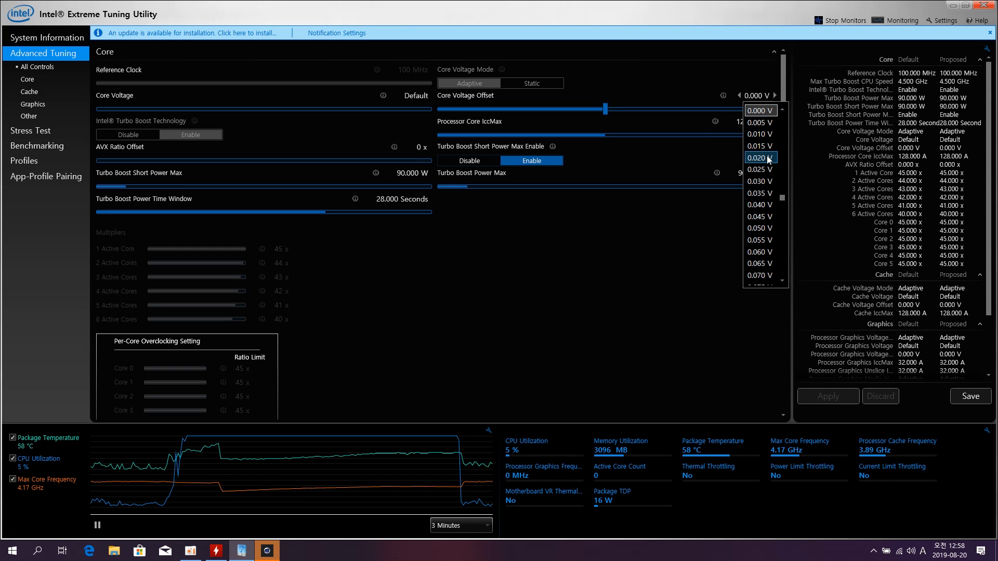
scroll(769, 159, up, 6)
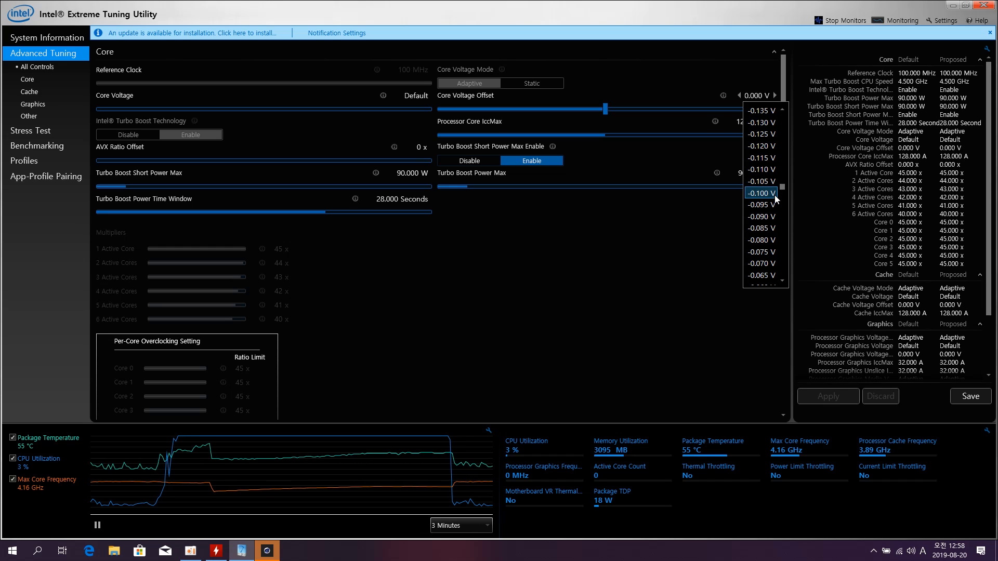
click(760, 197)
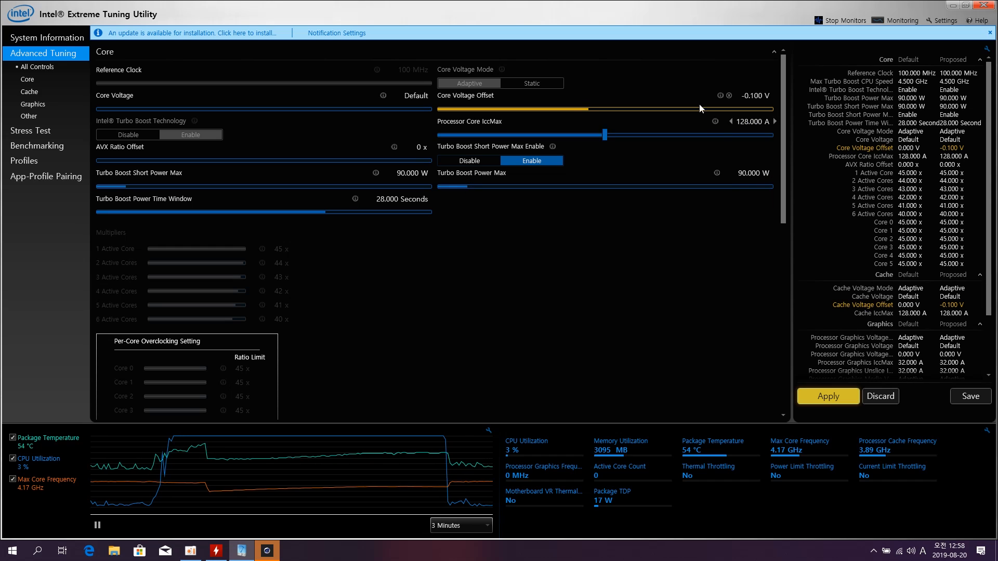
click(829, 397)
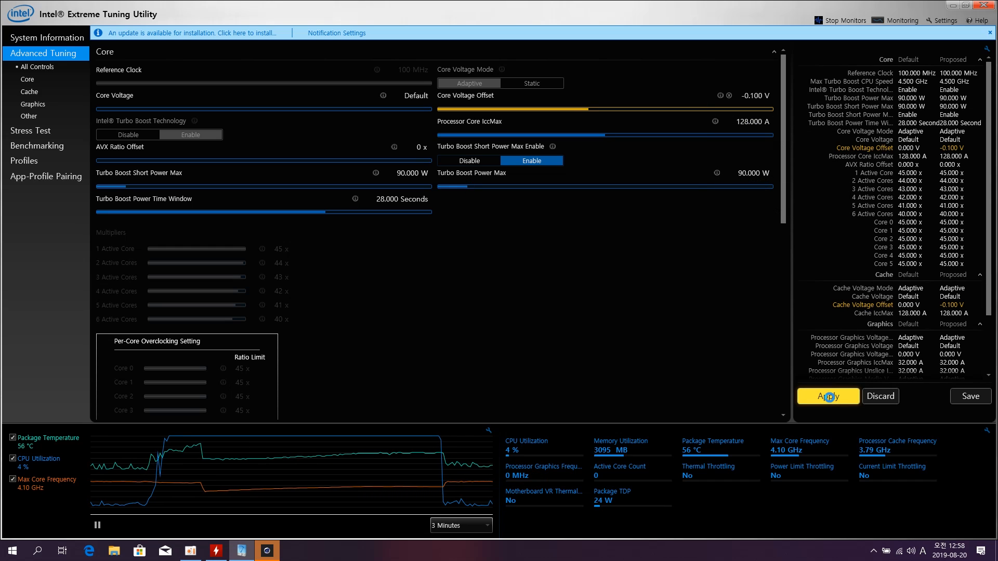
click(216, 551)
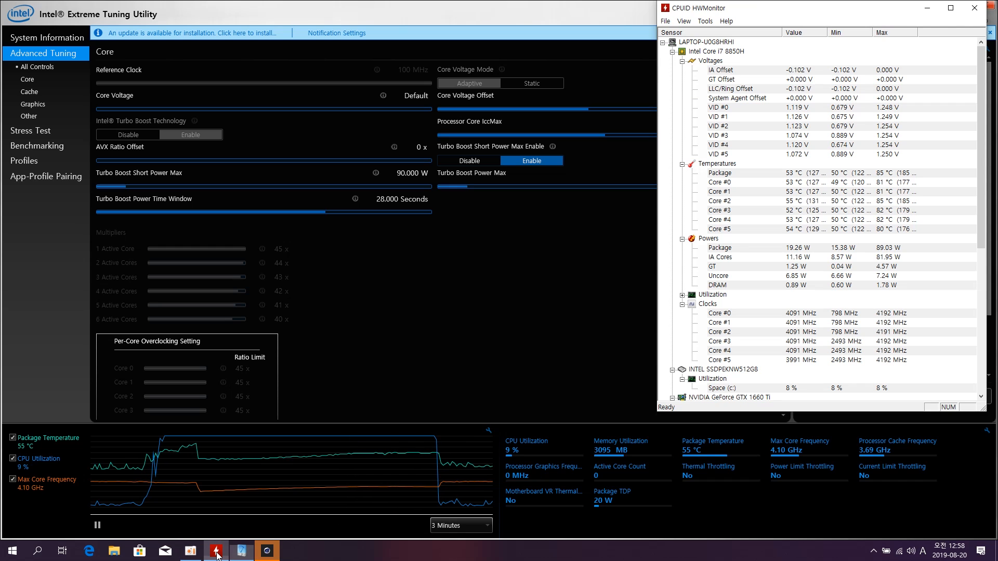
Step: Clear HWMonitor's minimum and maximum readings, rerun the Cinebench CPU test and bring HWMonitor in front of it
click(684, 21)
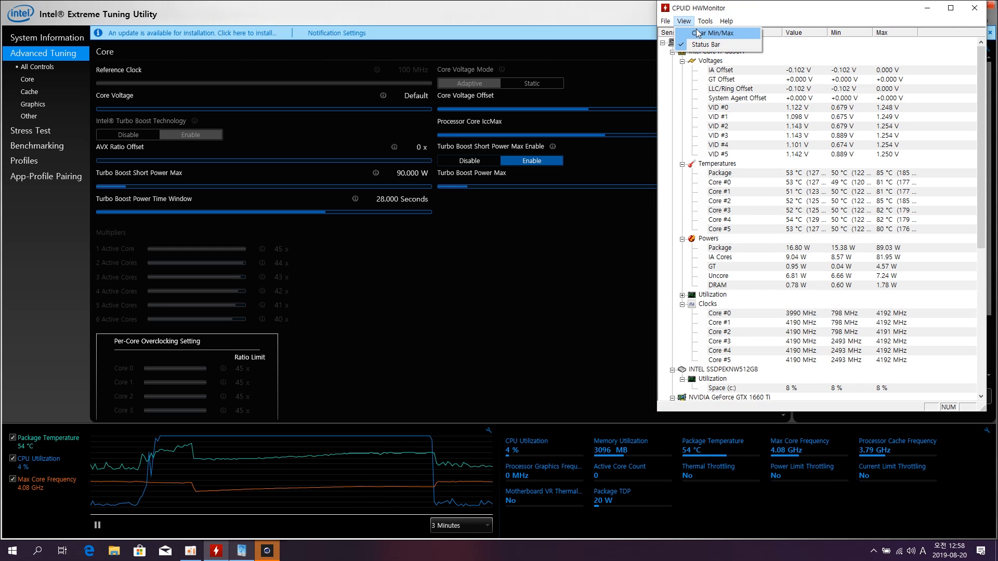
click(701, 34)
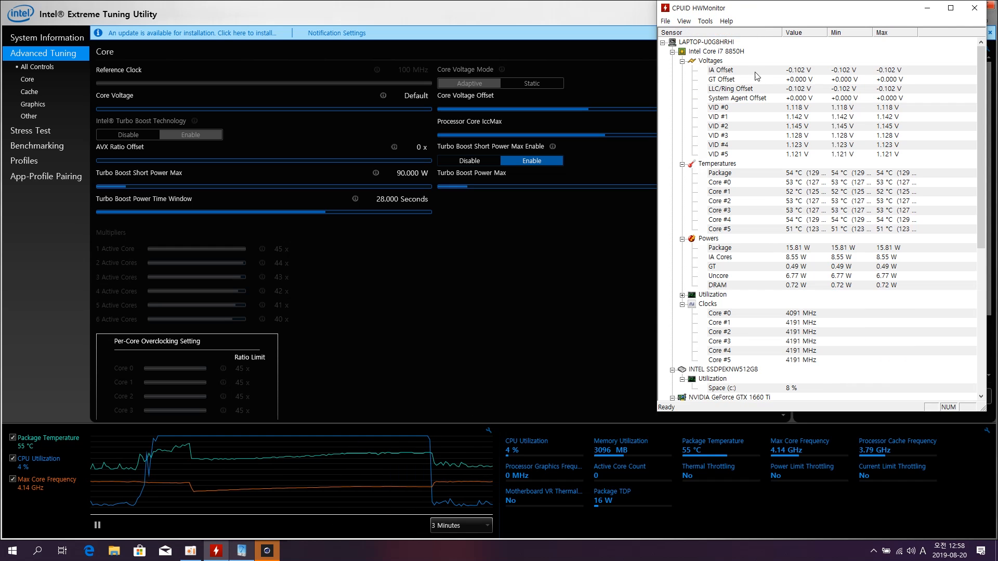
click(269, 554)
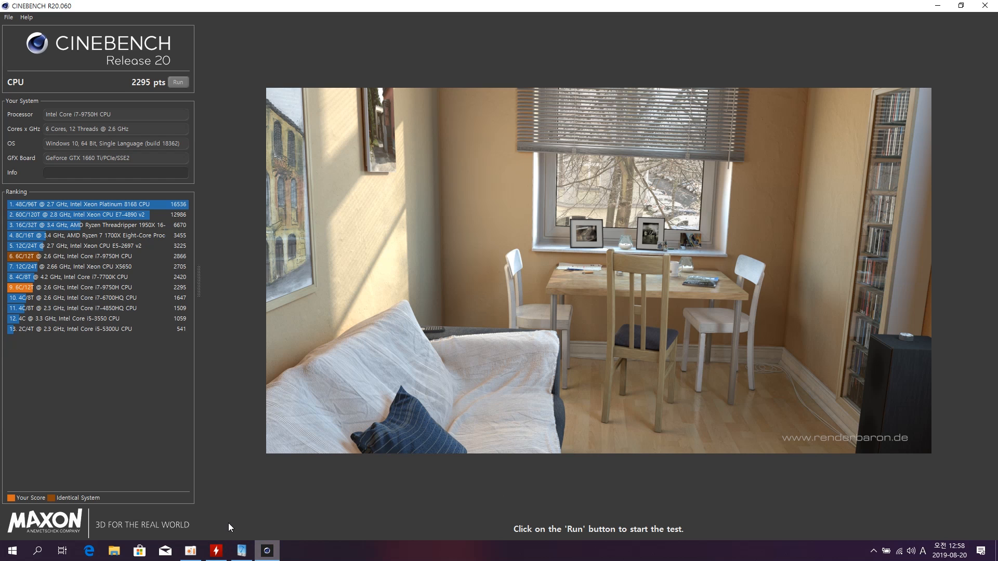
click(181, 82)
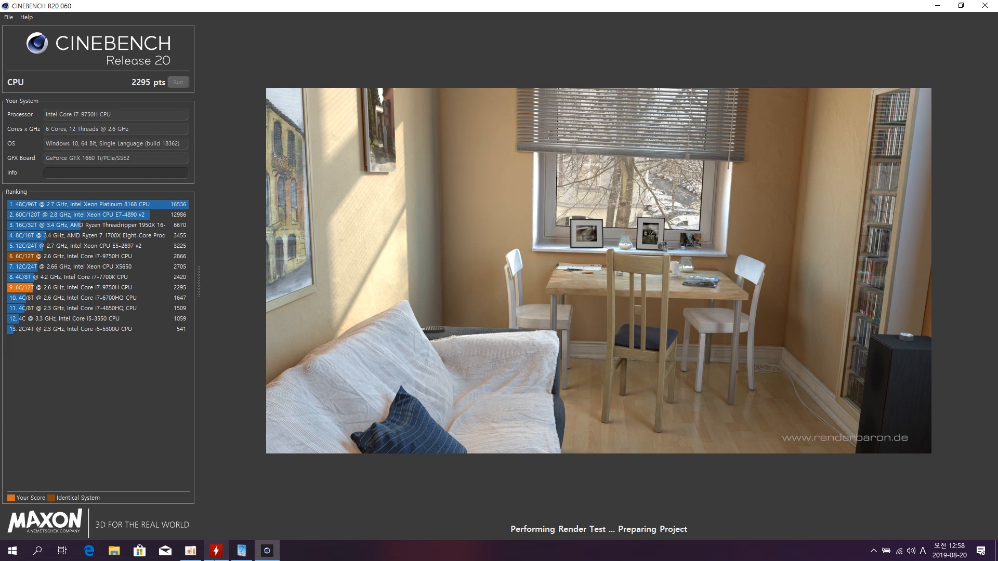
click(216, 554)
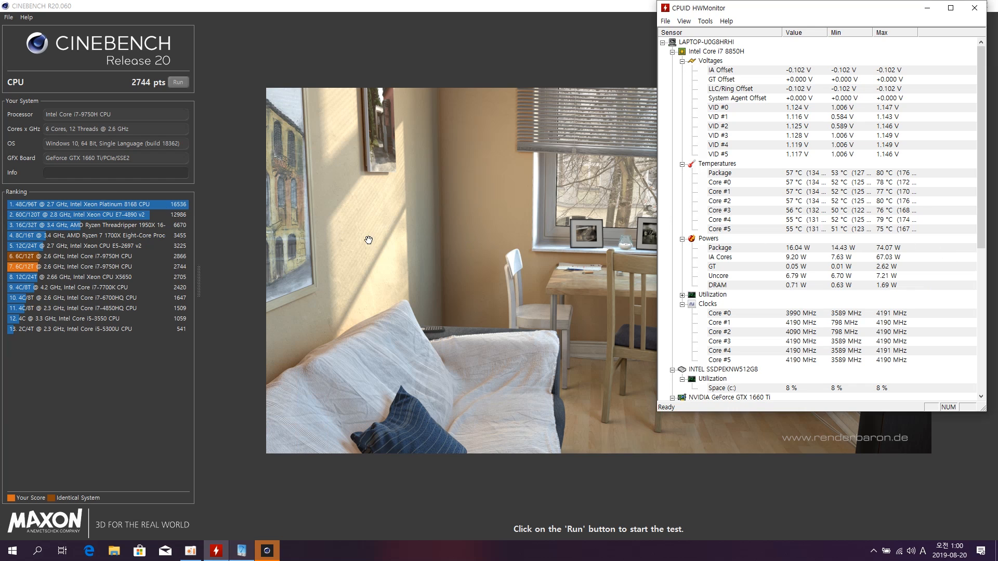
Step: In Intel Extreme Tuning Utility, set the Core Voltage Offset to -0.120 V and apply the change
click(242, 551)
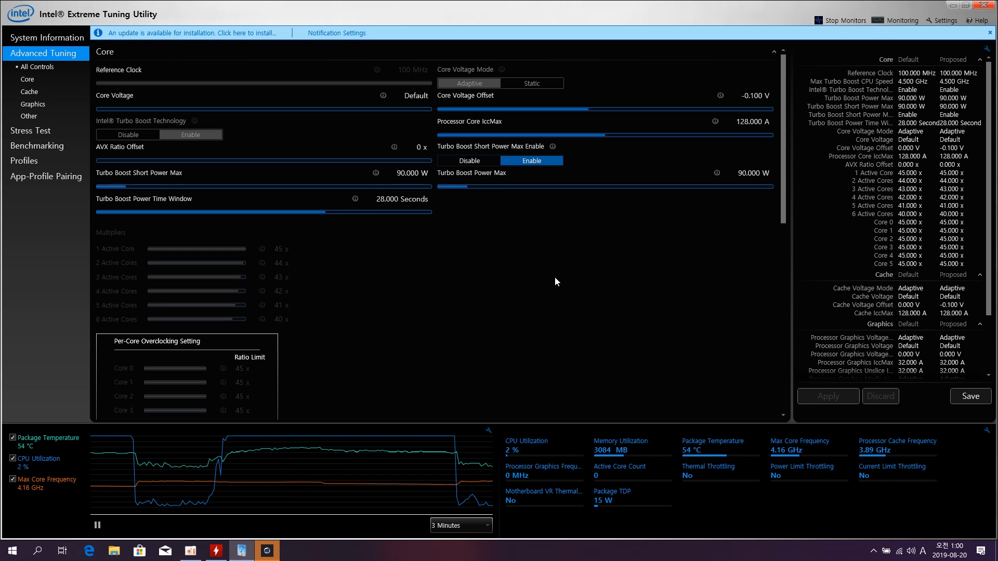
click(751, 99)
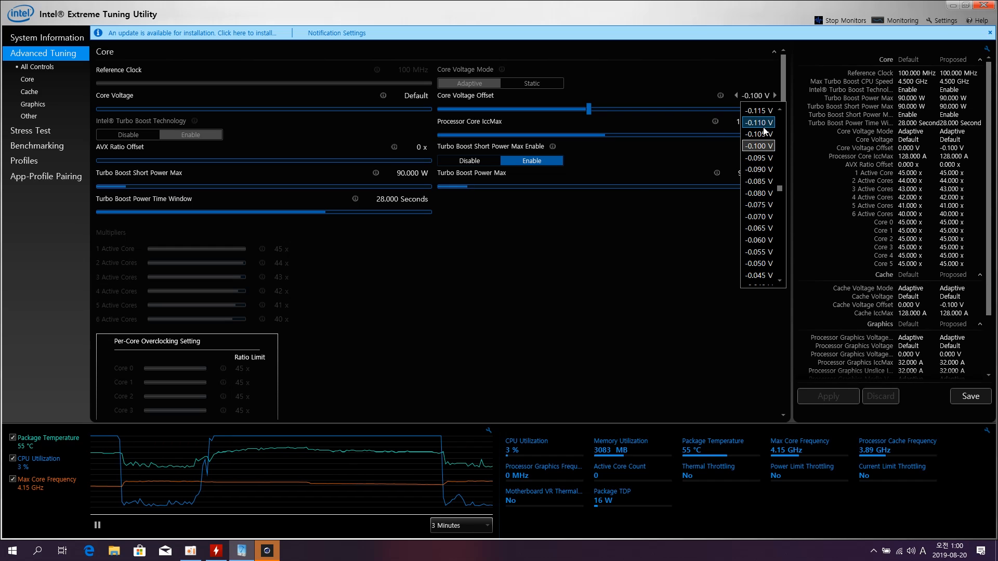
scroll(764, 131, up, 1)
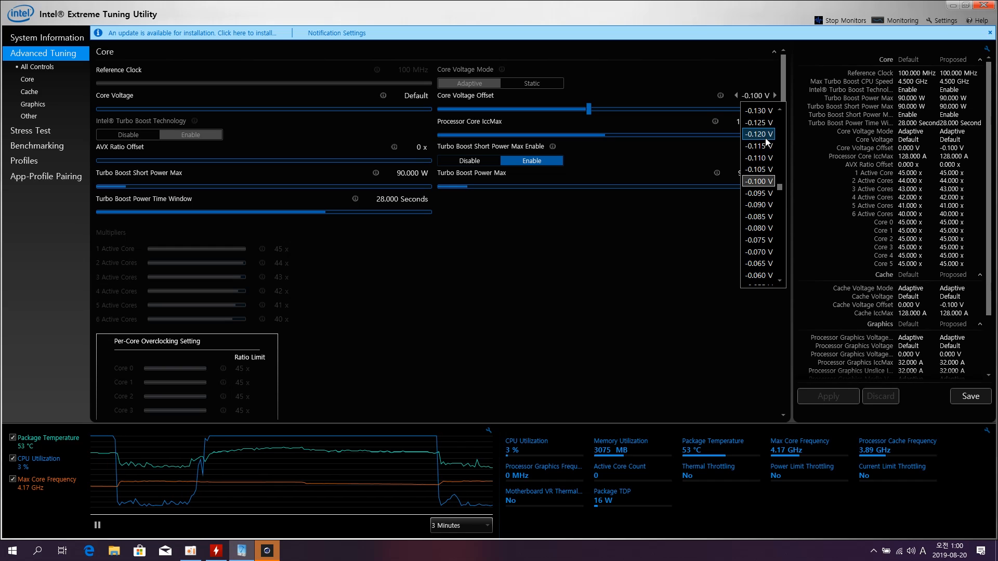
click(759, 134)
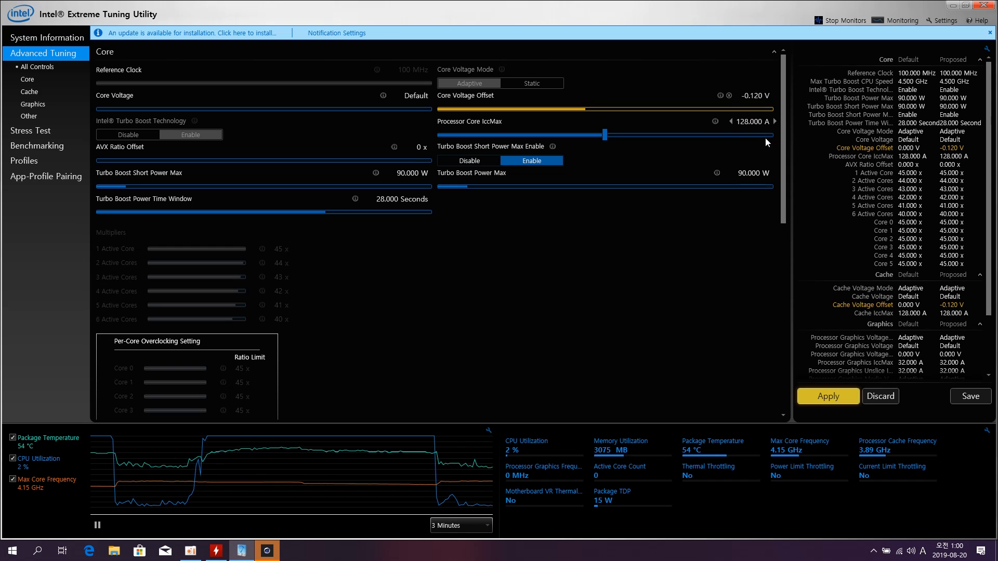
click(823, 397)
Step: With Cinebench behind HWMonitor, clear the minimum and maximum readings and run the CPU test again while watching the sensors
click(266, 551)
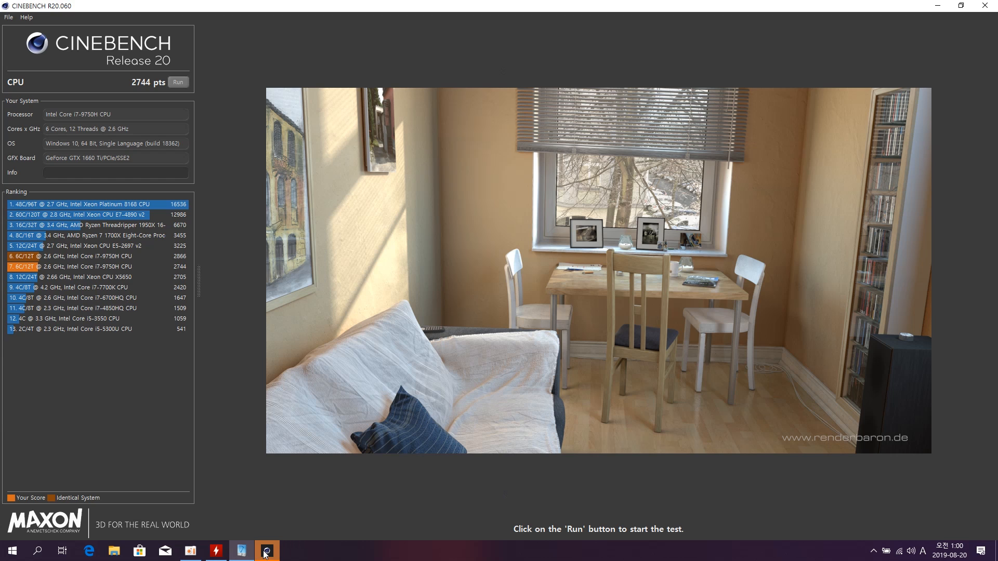
click(216, 551)
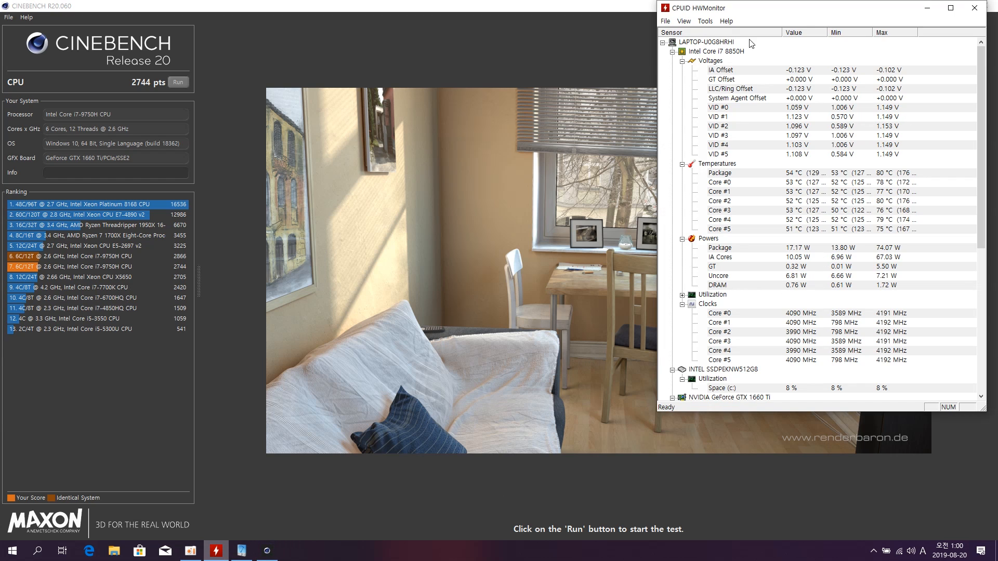
click(684, 20)
click(696, 33)
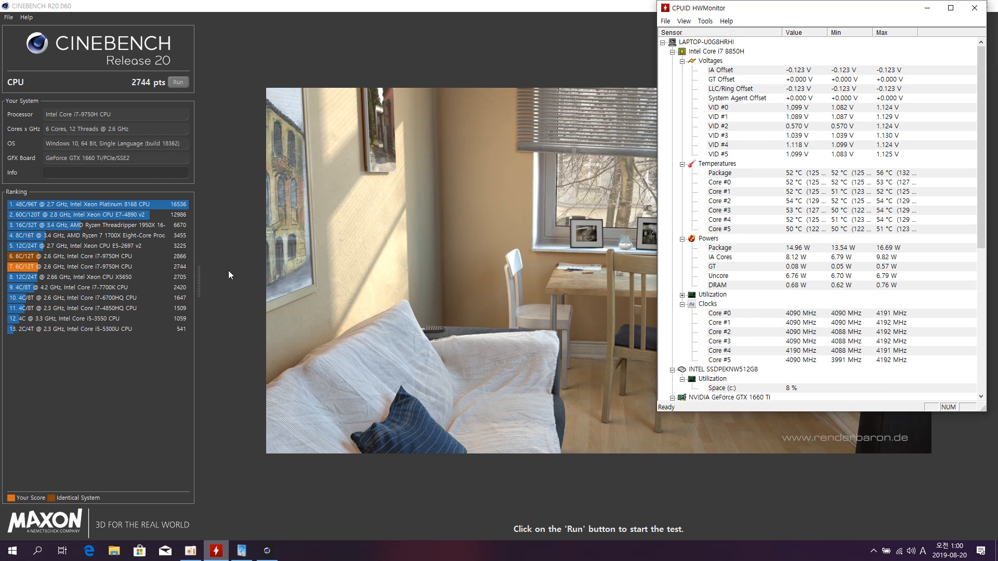
click(179, 83)
key(alt+Tab)
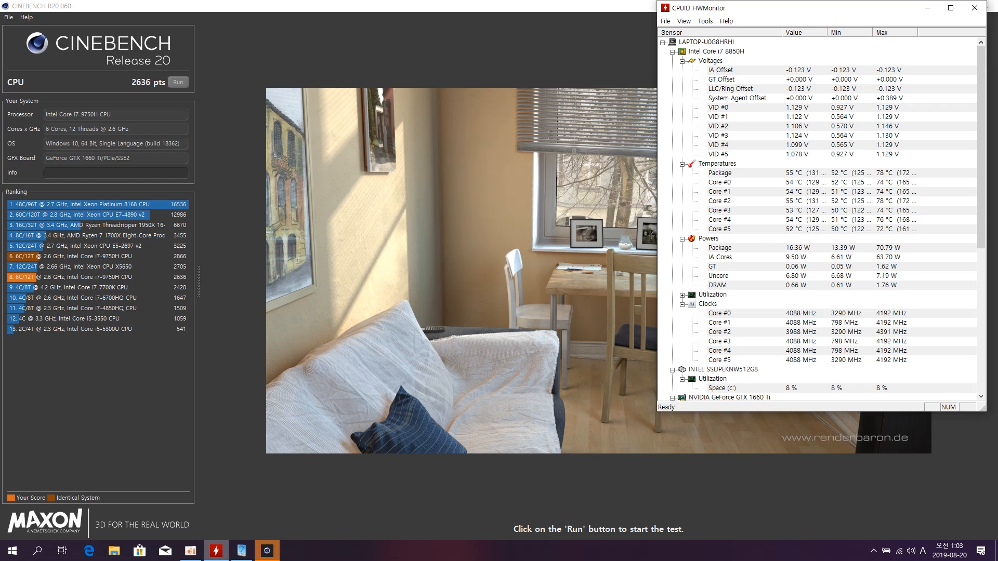
Step: Switch to Intel Extreme Tuning Utility and set the monitoring graph's time span to 5 minutes
click(242, 551)
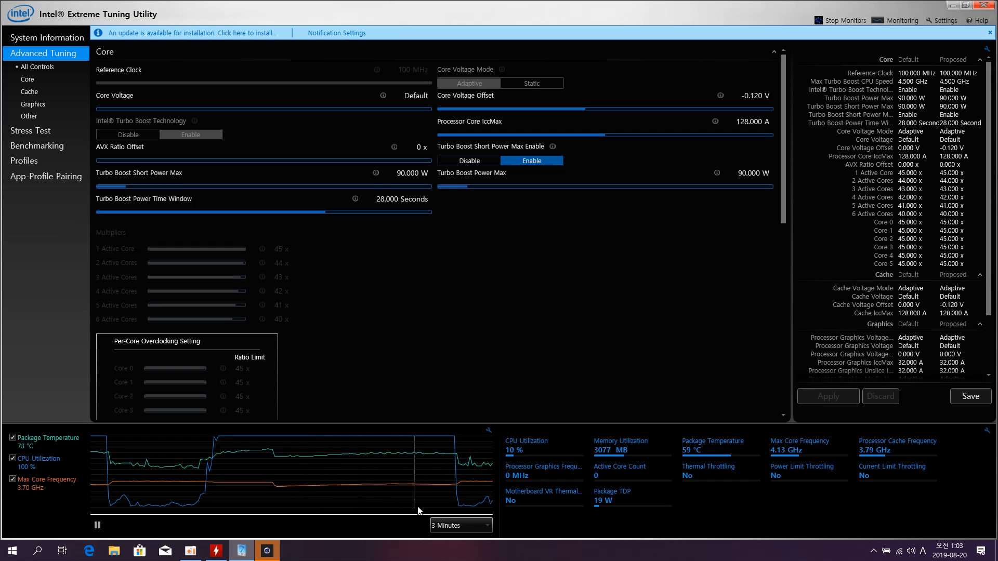
click(456, 523)
click(461, 479)
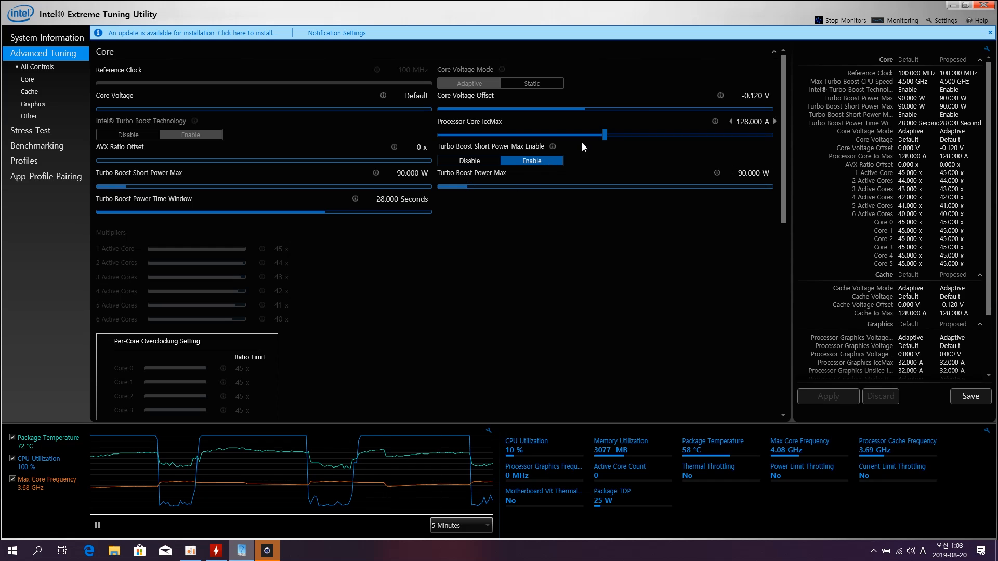
Step: Apply a Core Voltage Offset of -0.110 V and bring HWMonitor forward to check the offset
scroll(757, 104, up, 1)
click(760, 97)
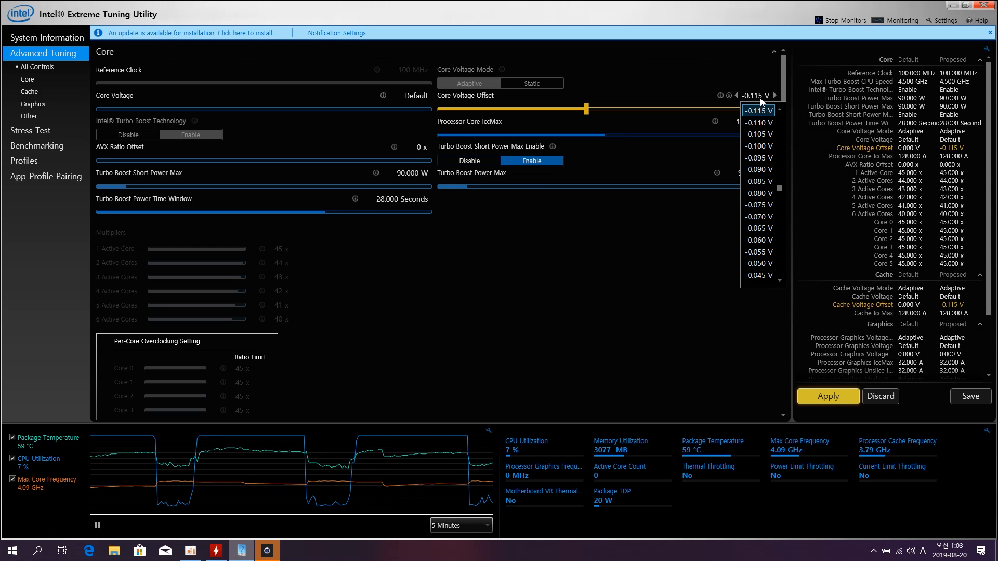
click(762, 123)
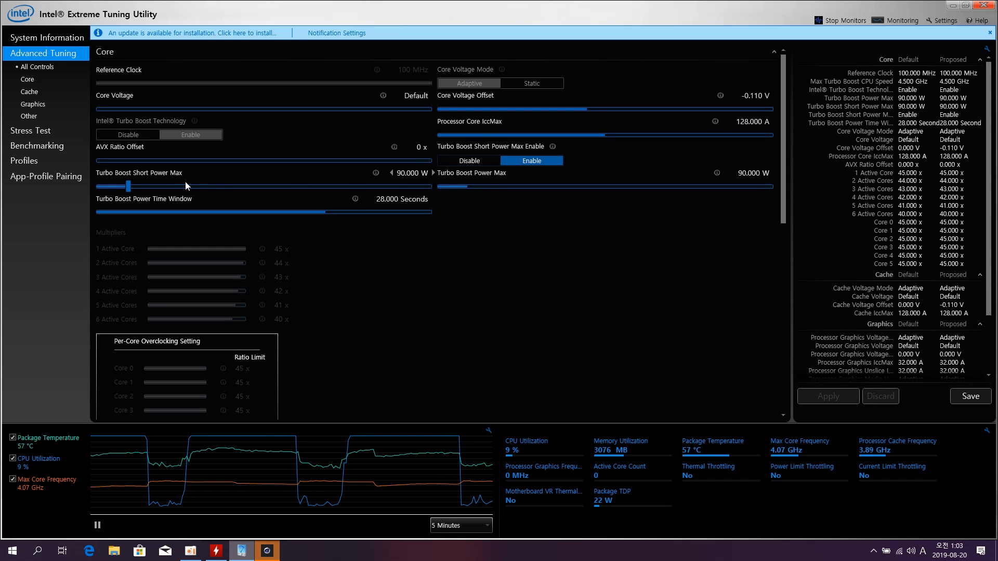
click(216, 551)
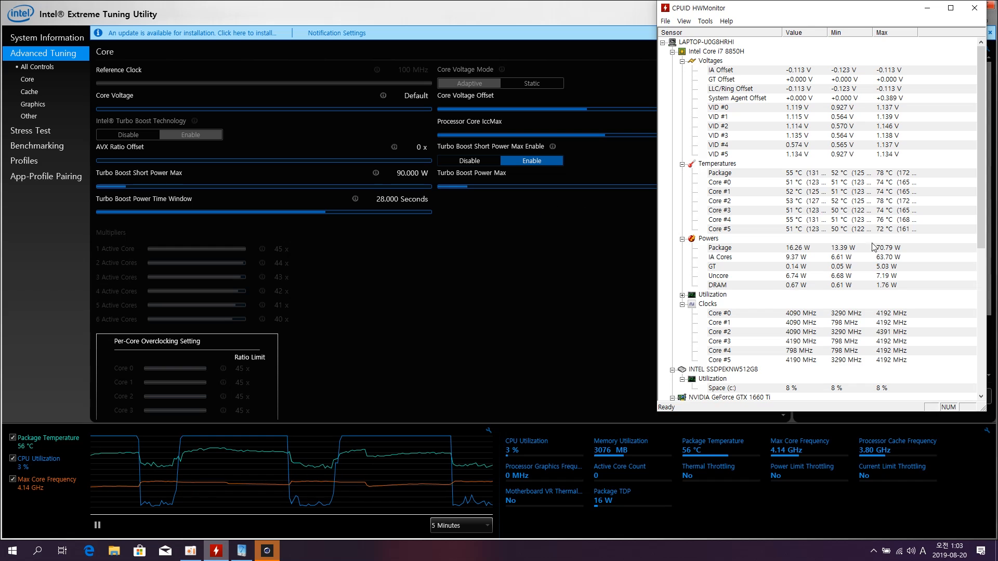
Step: In Intel Extreme Tuning Utility, set Turbo Boost Short Power Max and Turbo Boost Power Max to 70 W and apply the change
click(421, 176)
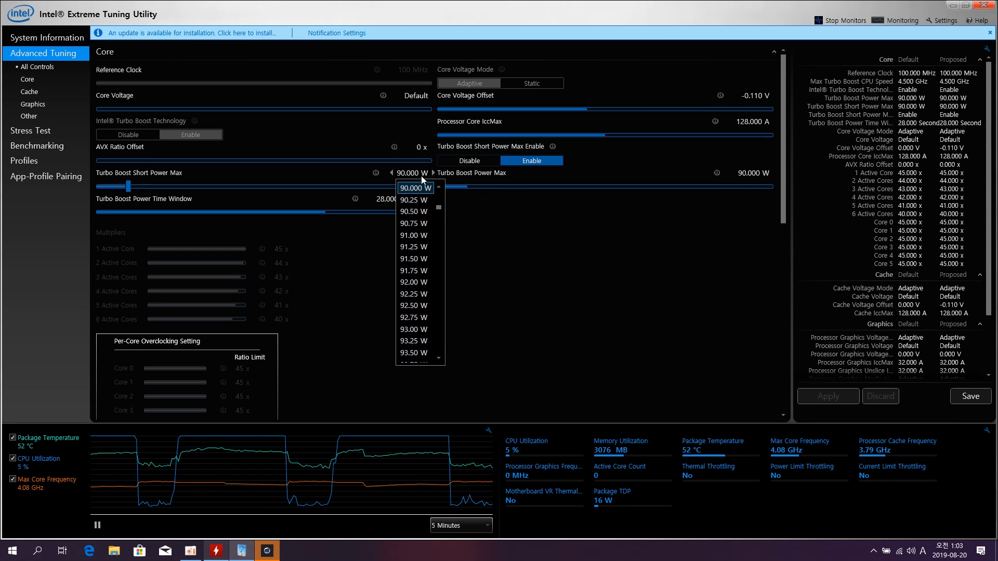
scroll(426, 302, up, 4)
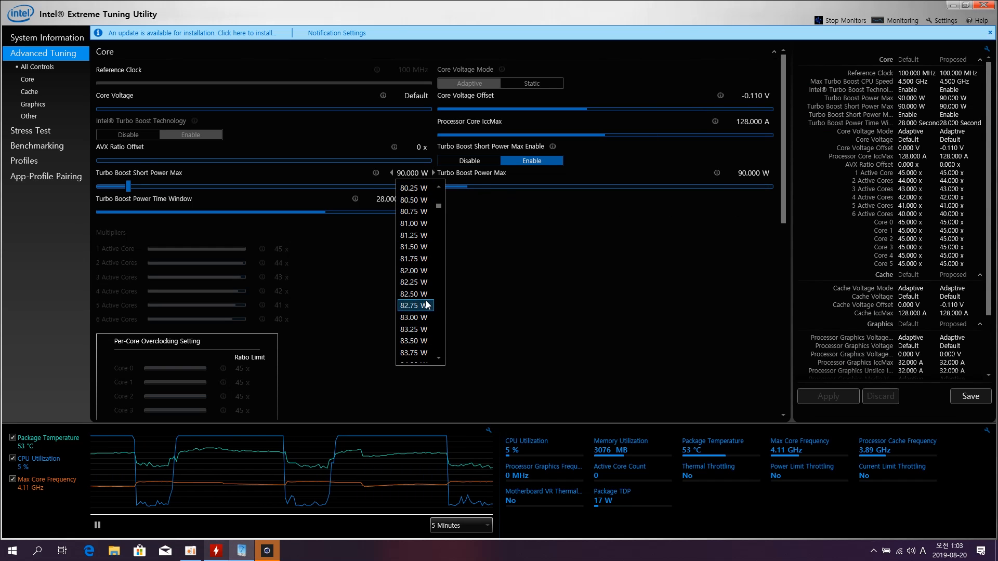
scroll(425, 295, up, 2)
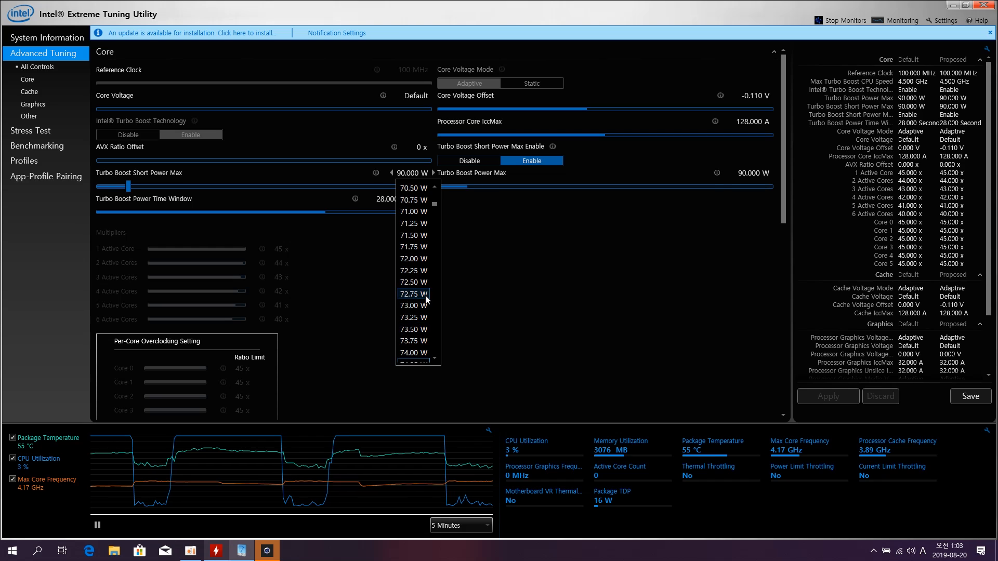
click(415, 203)
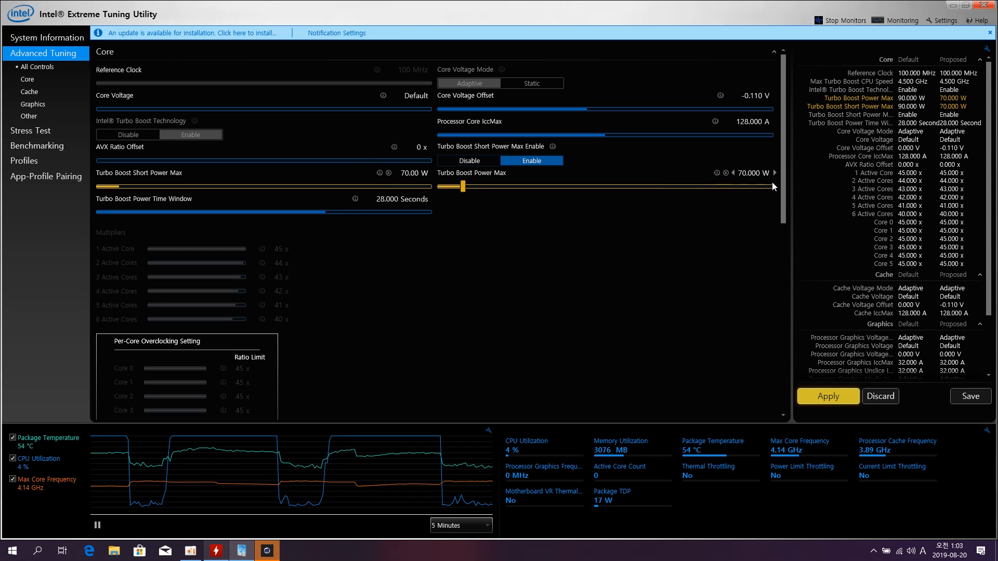
click(833, 399)
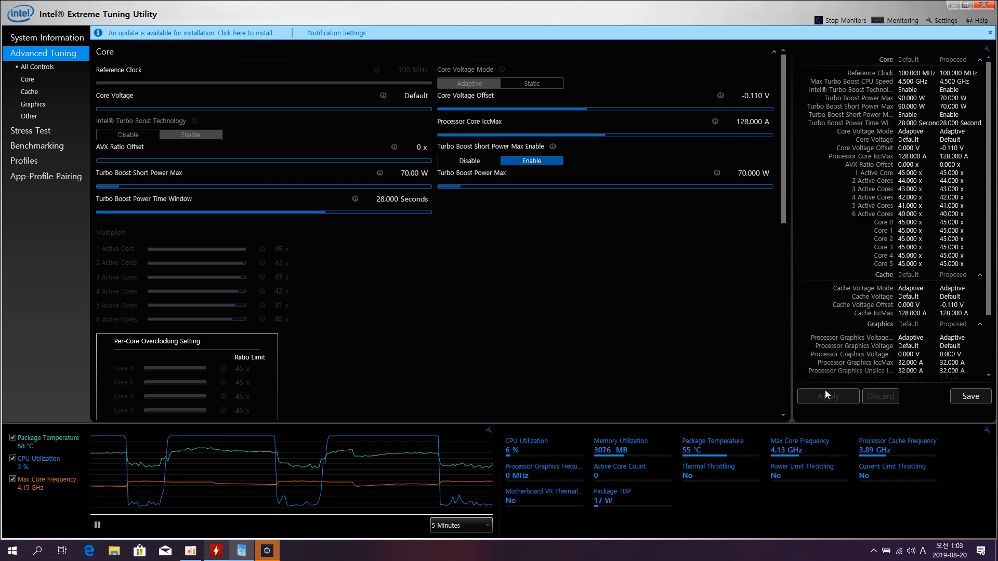
Step: Bring up Cinebench and HWMonitor, clear the minimum and maximum readings, and rerun the CPU test with HWMonitor in front
click(266, 550)
click(215, 551)
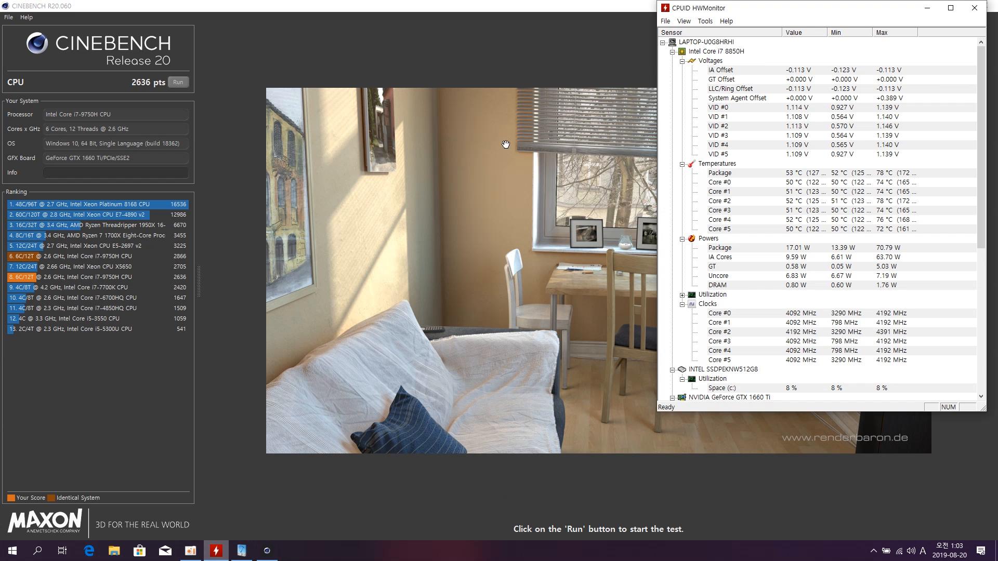
click(684, 21)
click(698, 34)
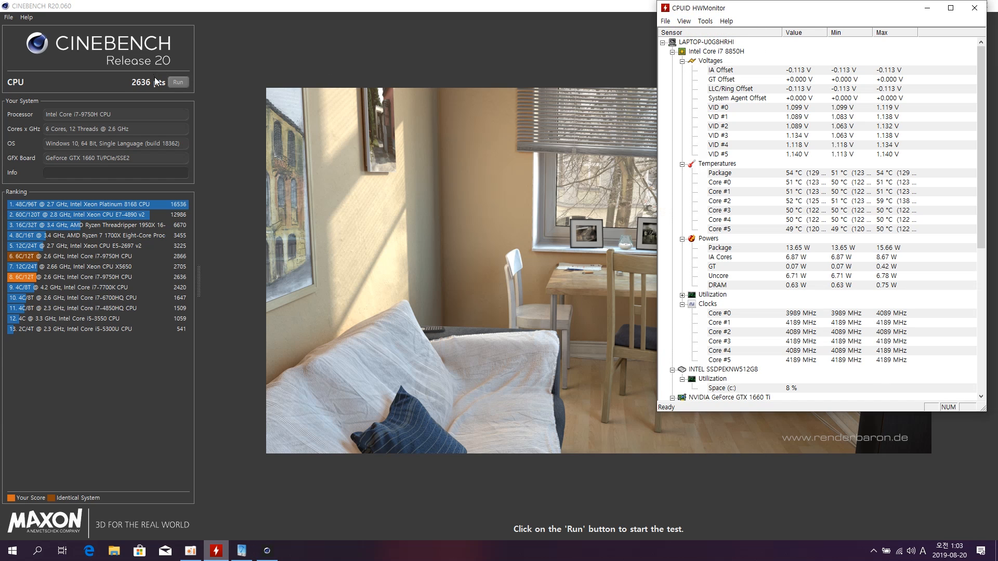
click(179, 82)
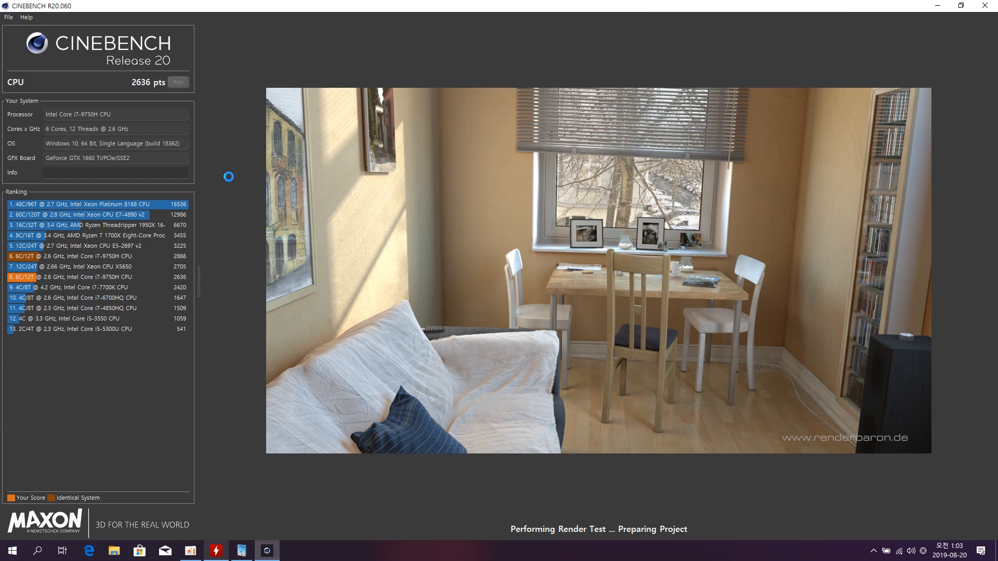
click(224, 556)
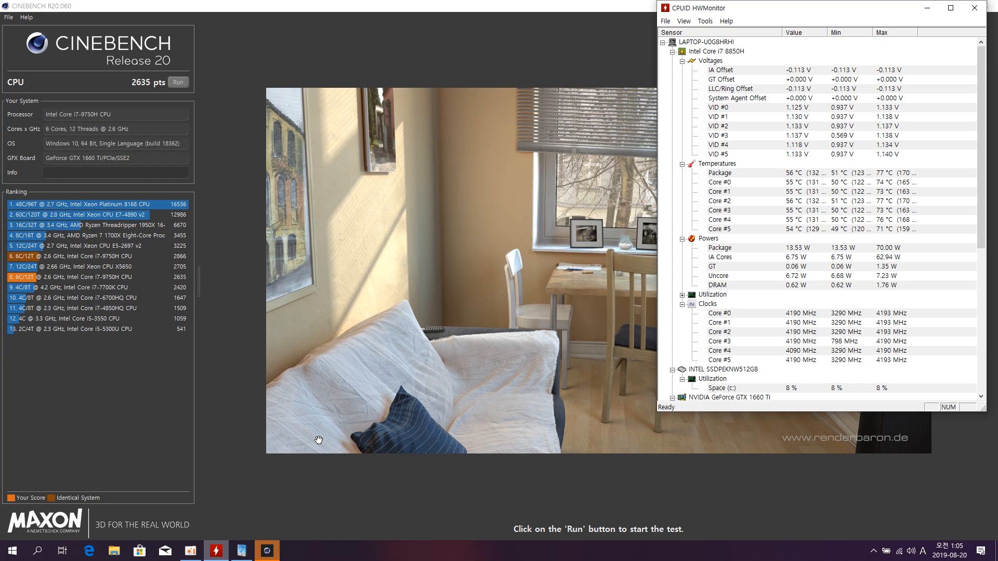
Step: Review the run's graph, score and sensor readings, and apply 65 W for both Turbo Boost power limits in Intel Extreme Tuning Utility
click(242, 554)
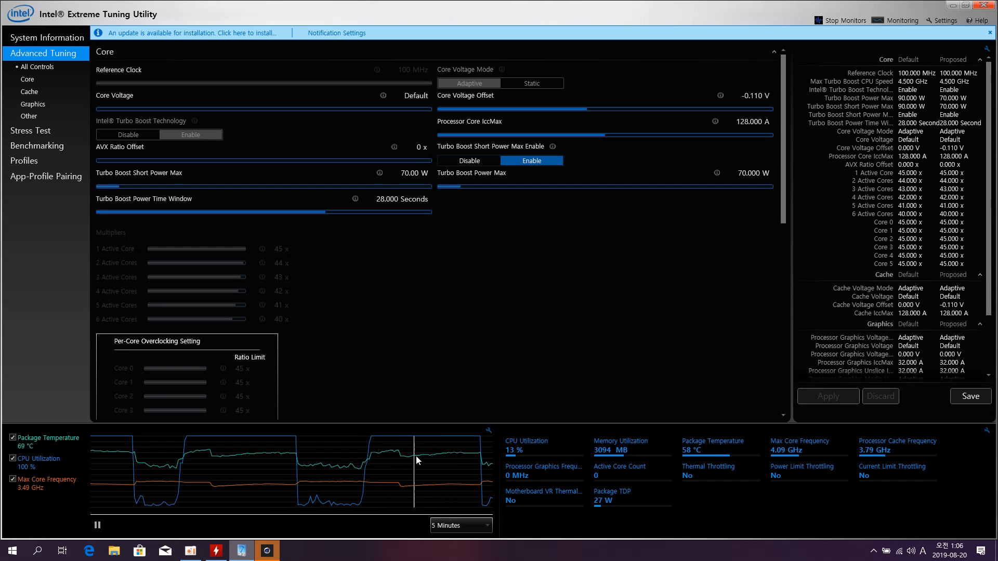
click(266, 551)
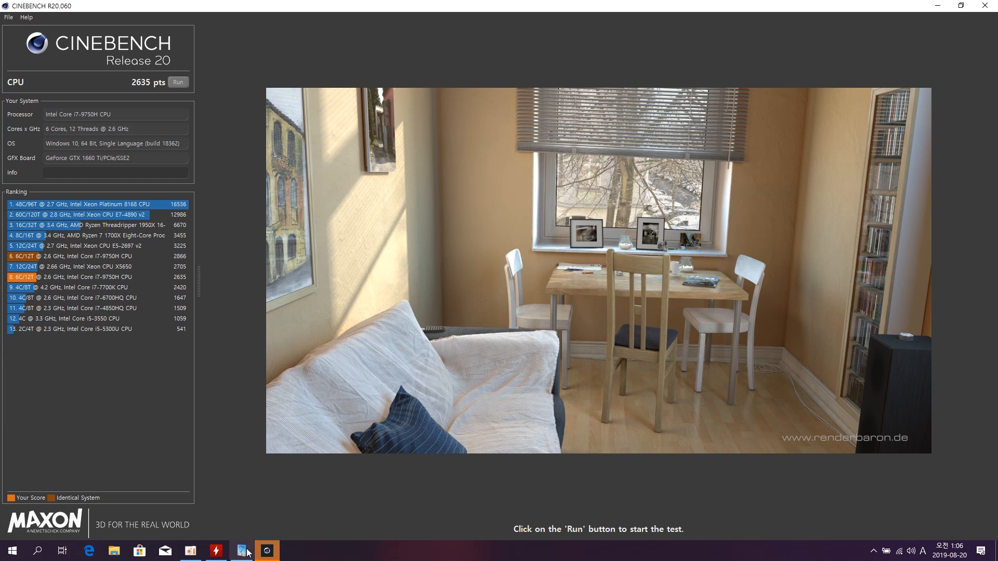
click(217, 552)
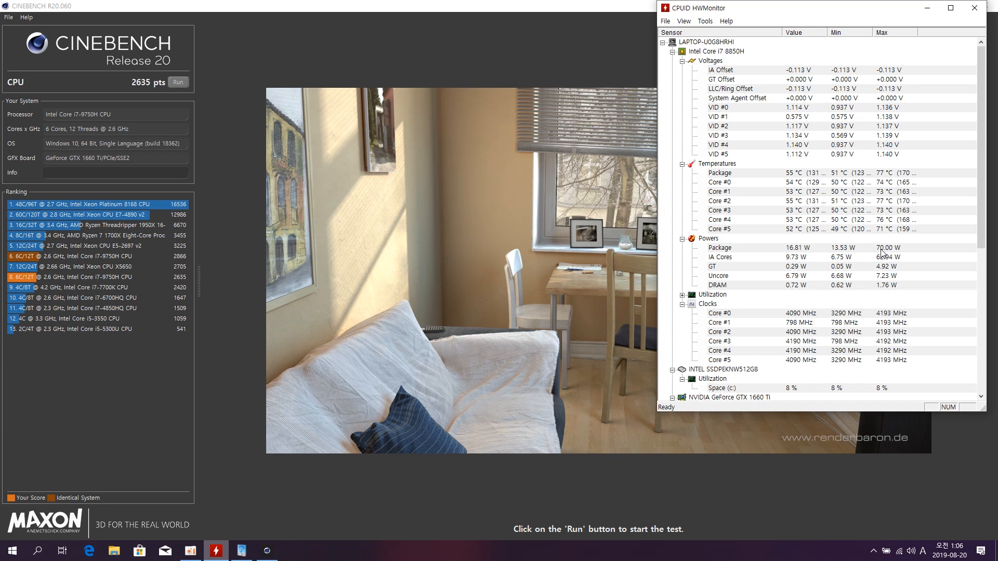
click(242, 551)
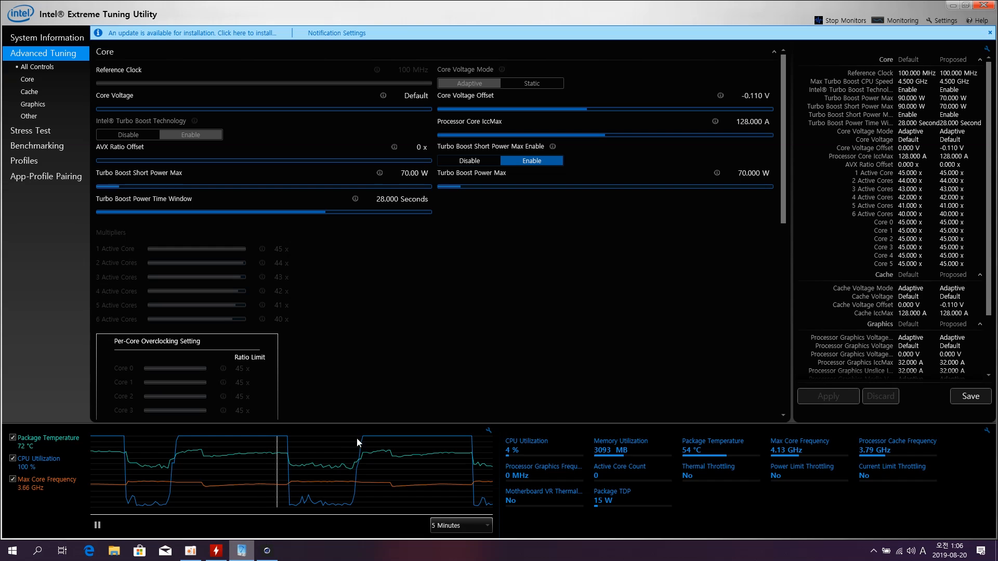
click(415, 180)
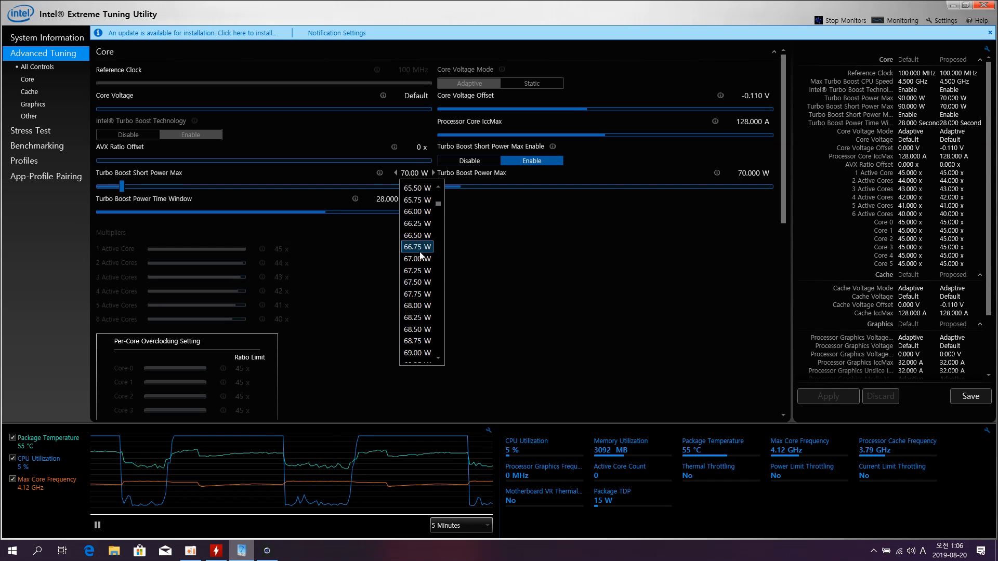
scroll(421, 257, up, 1)
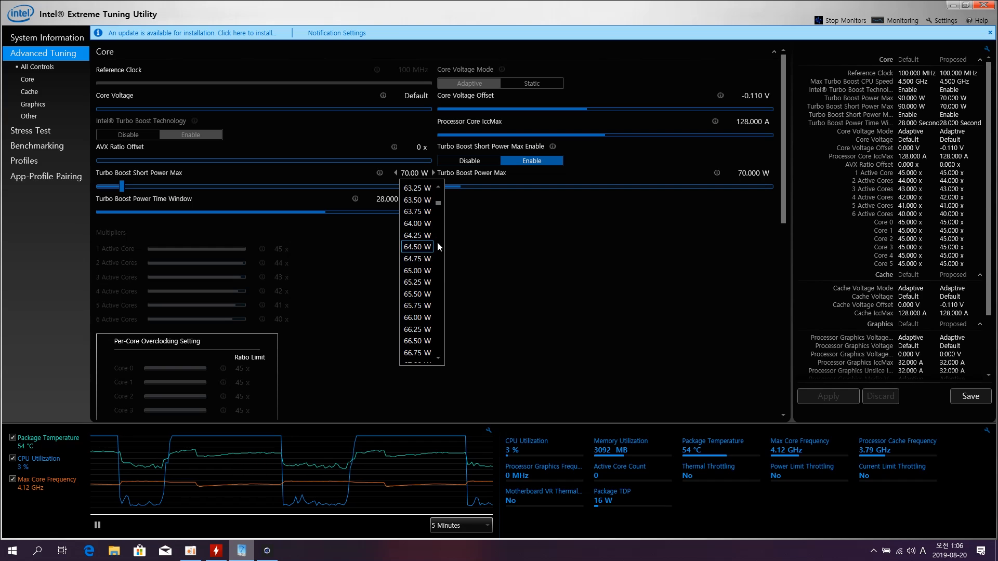
click(428, 268)
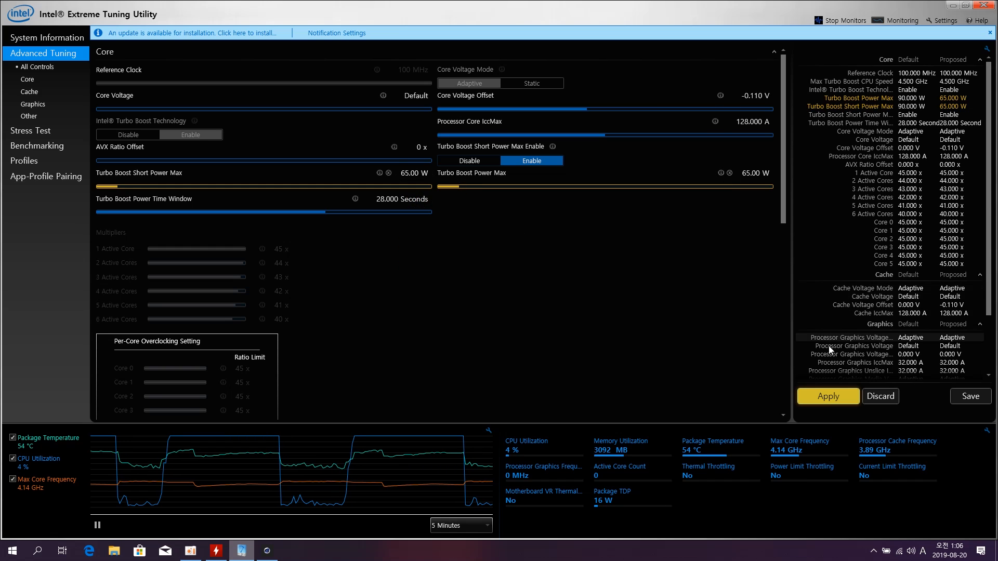
click(841, 396)
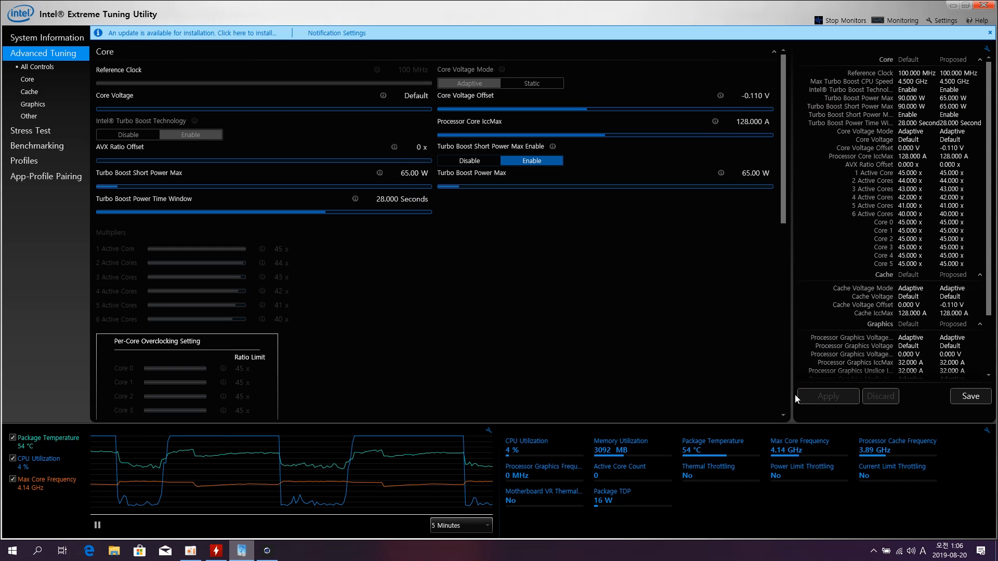
Step: Rerun the Cinebench CPU test with HWMonitor in front and its minimum and maximum readings cleared, and return to Intel Extreme Tuning Utility
click(267, 552)
click(177, 82)
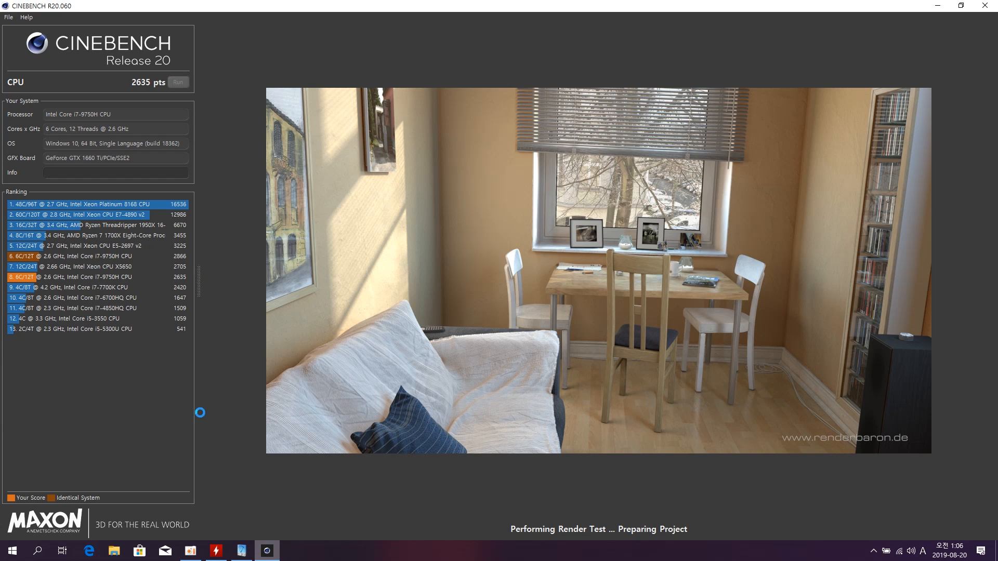
click(216, 551)
click(684, 21)
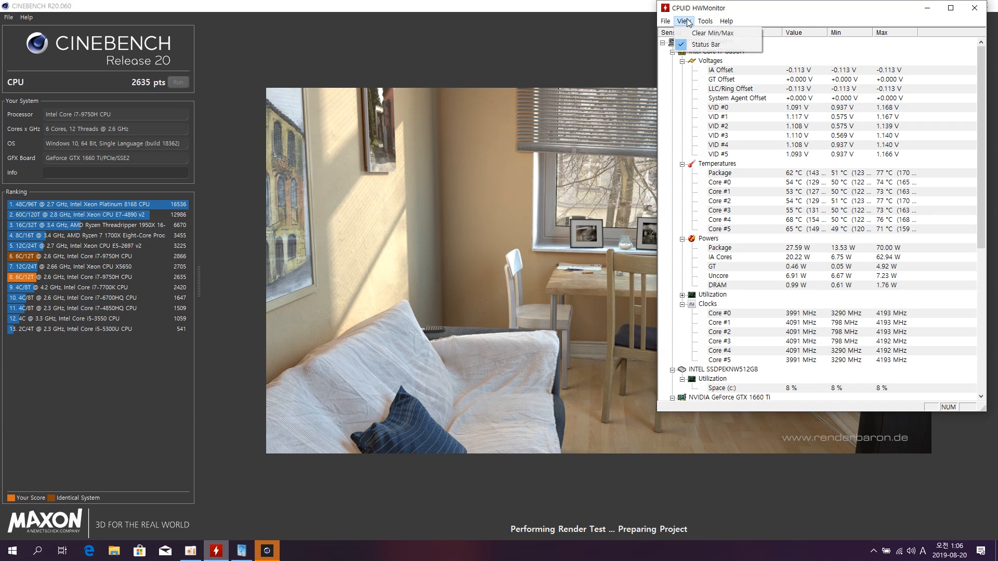
click(697, 33)
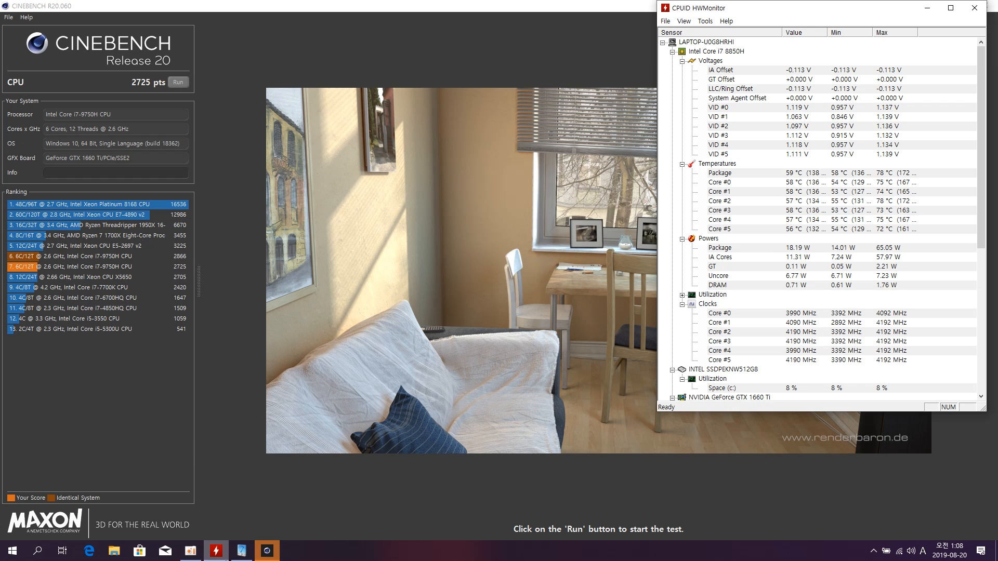
click(242, 551)
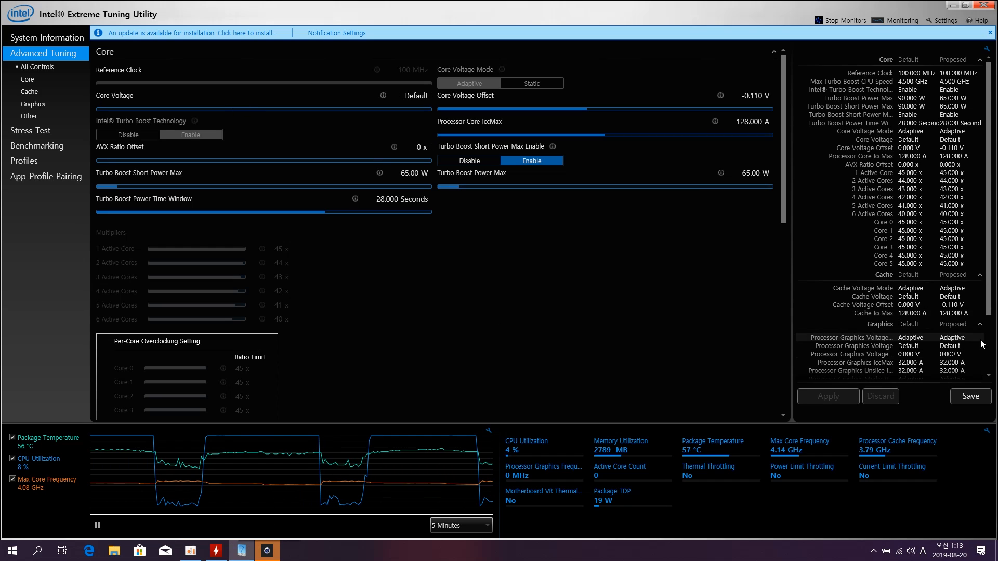
click(966, 397)
click(432, 221)
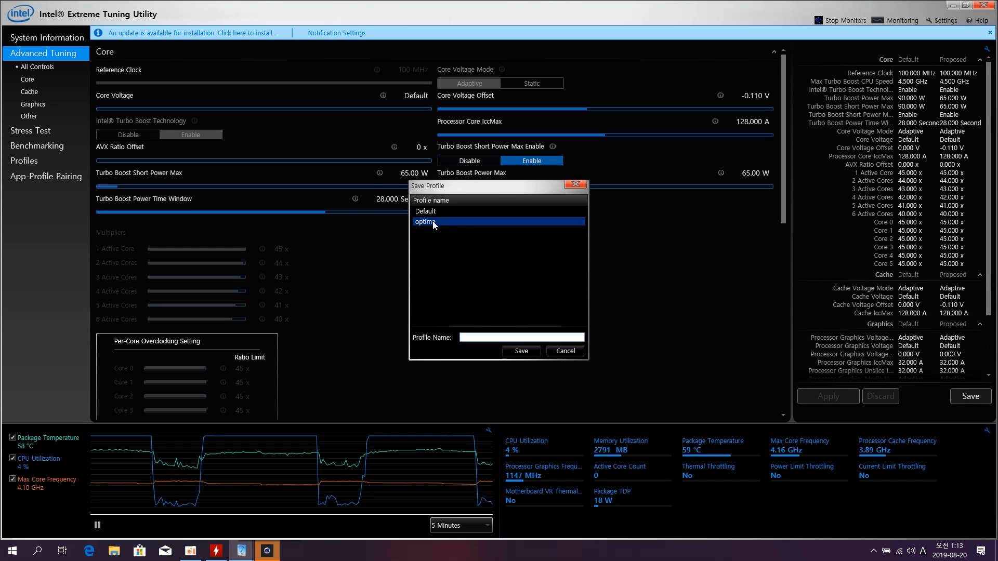
click(426, 222)
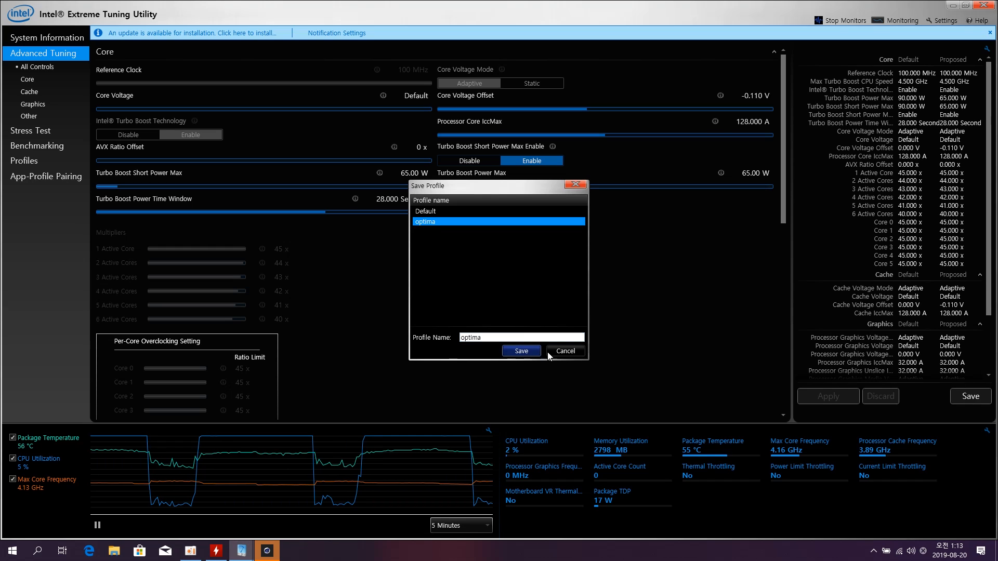
click(565, 352)
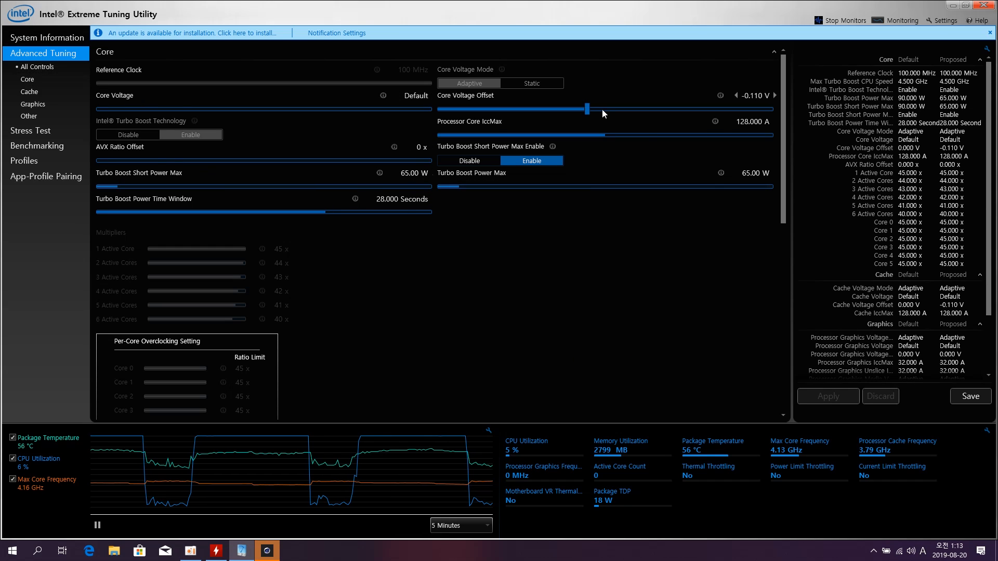
Step: Load the values of the saved optima profile and apply them
click(27, 164)
click(125, 124)
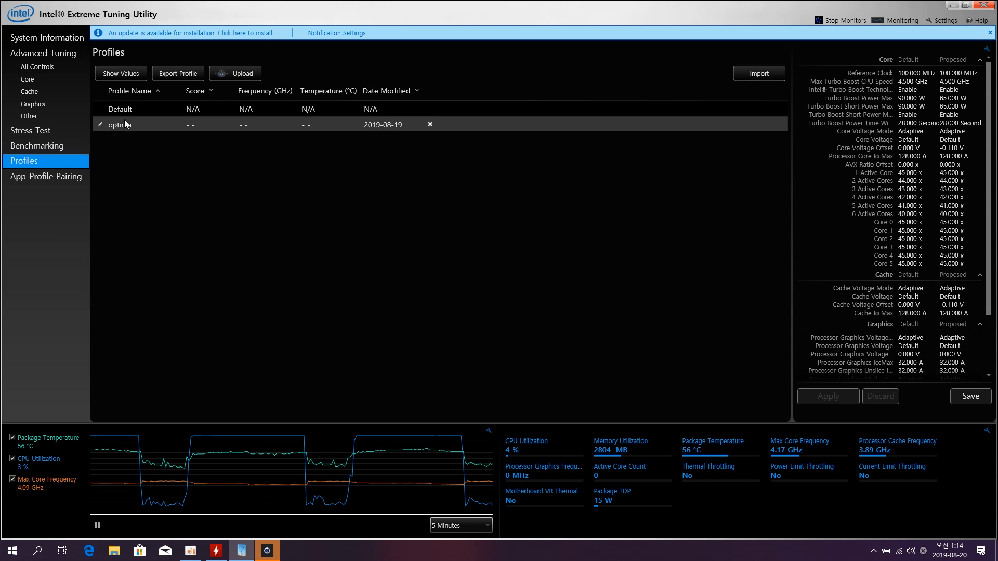
click(122, 73)
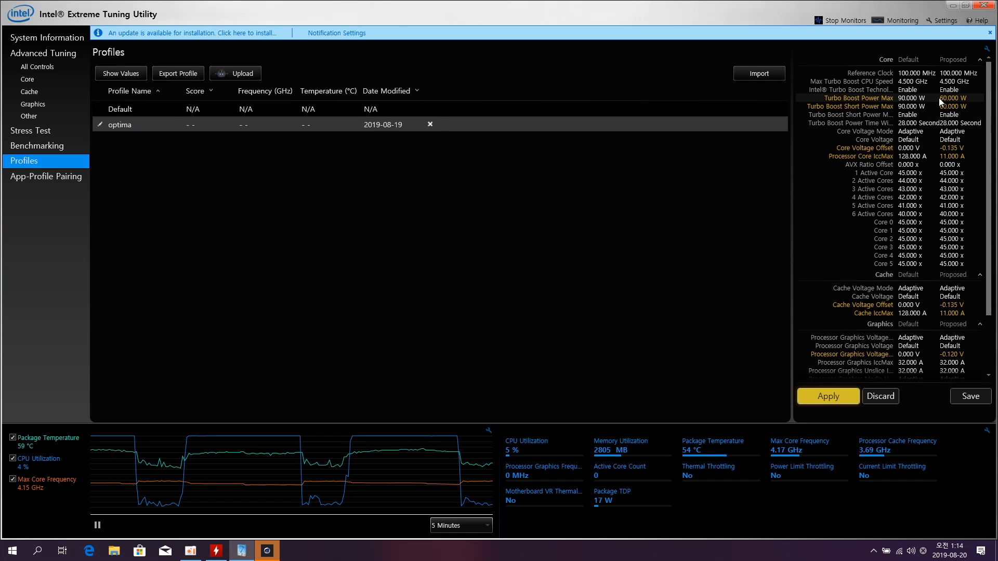
click(831, 395)
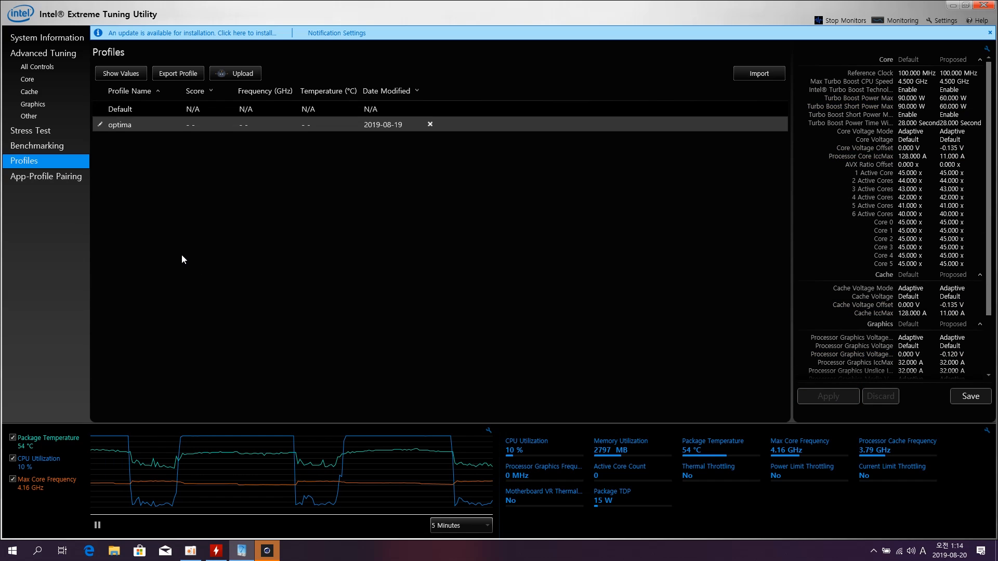
Step: Return to all tuning controls and examine the selectable Processor Core IccMax values
click(36, 67)
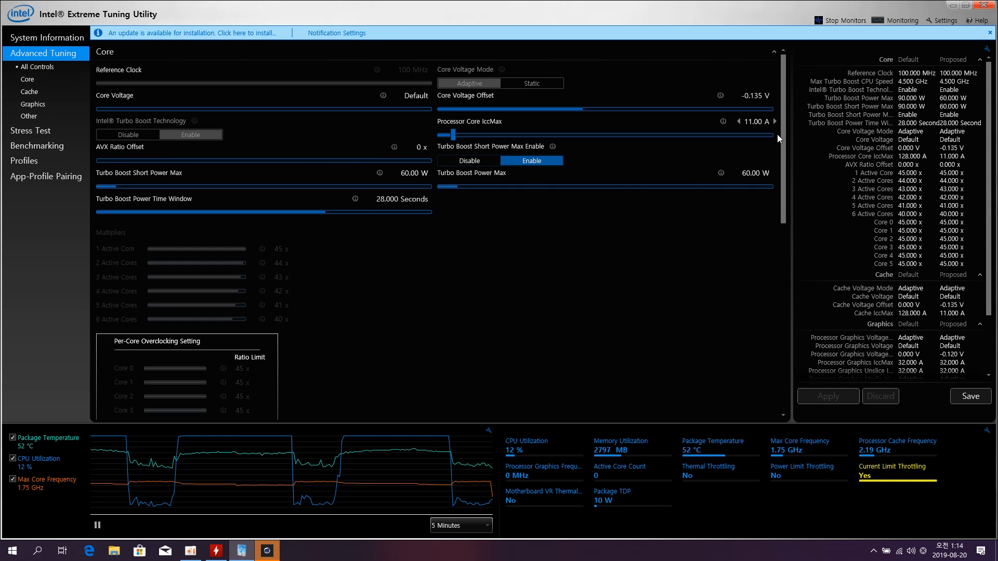
click(753, 122)
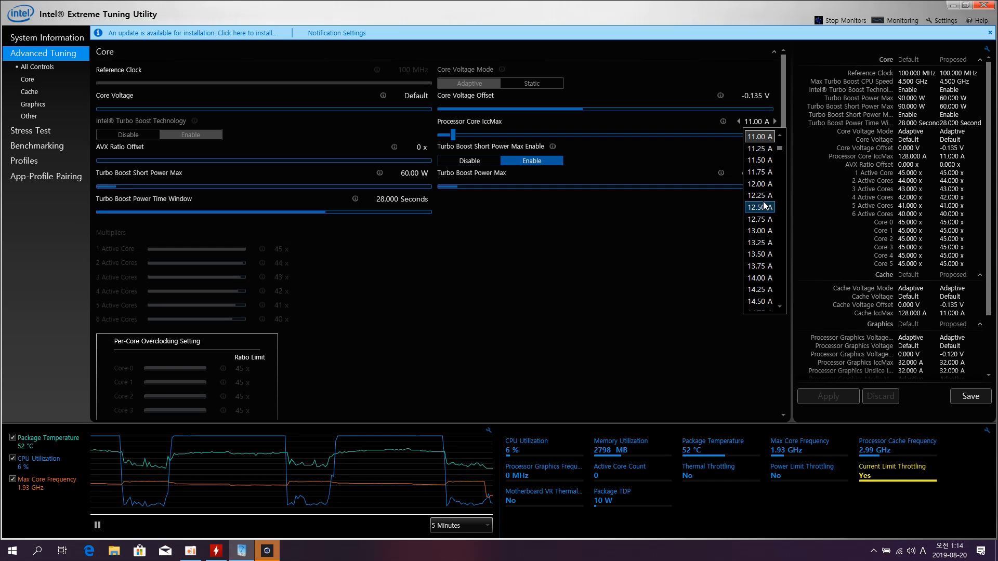
click(692, 265)
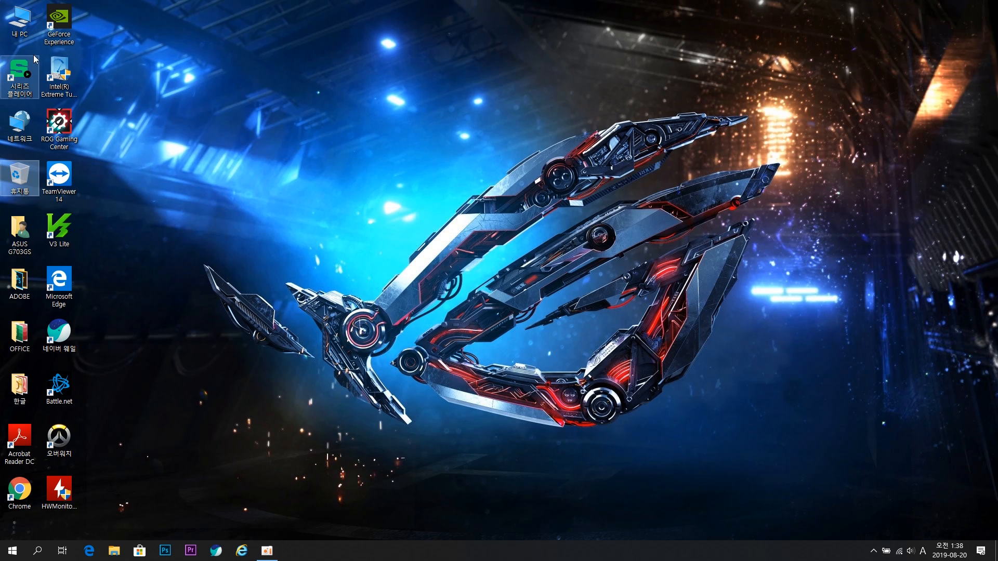
Step: View this PC's Windows system properties to check its processor and memory, and close the window
right_click(20, 27)
click(45, 149)
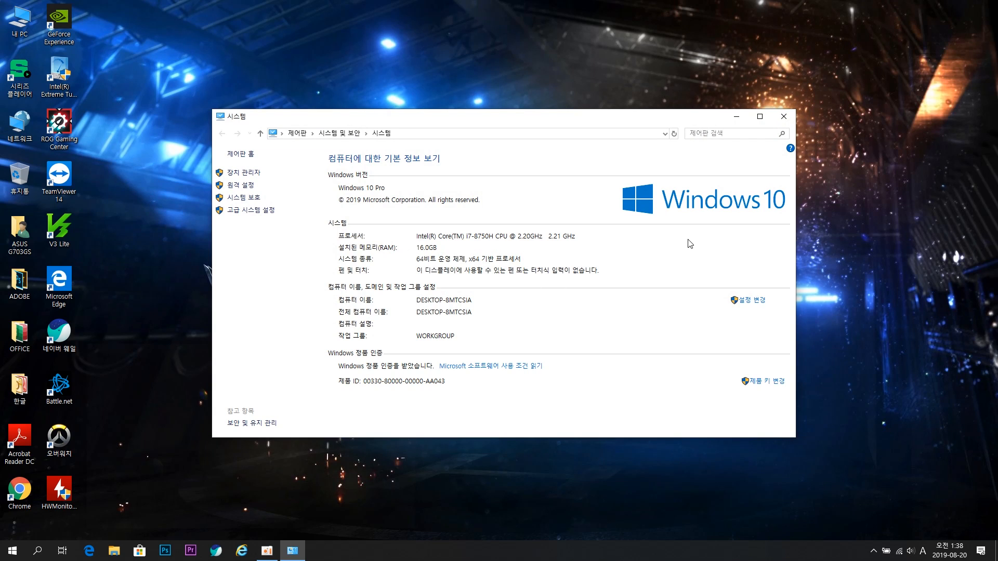
click(784, 117)
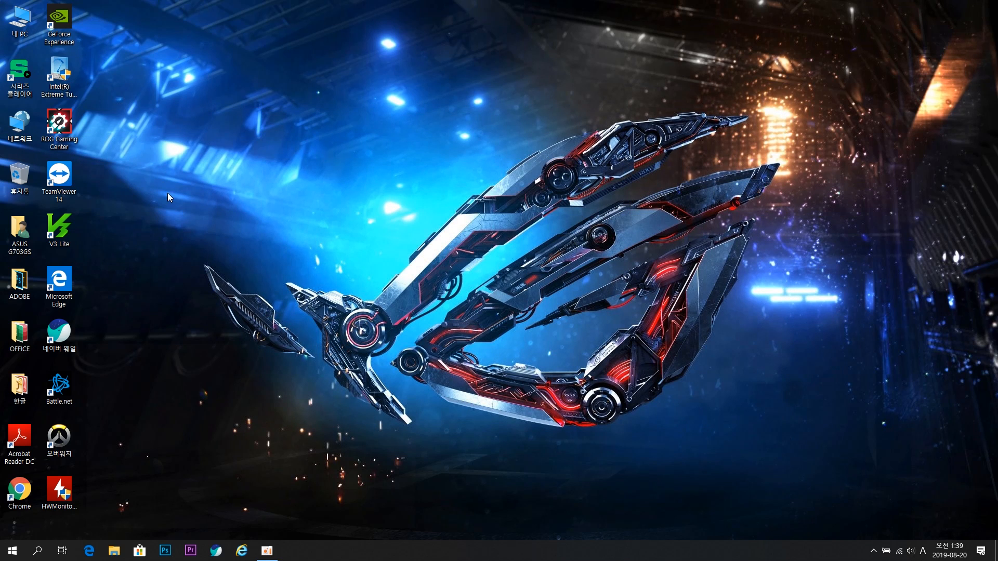
Step: Launch HWMonitor and Cinebench R20
click(68, 493)
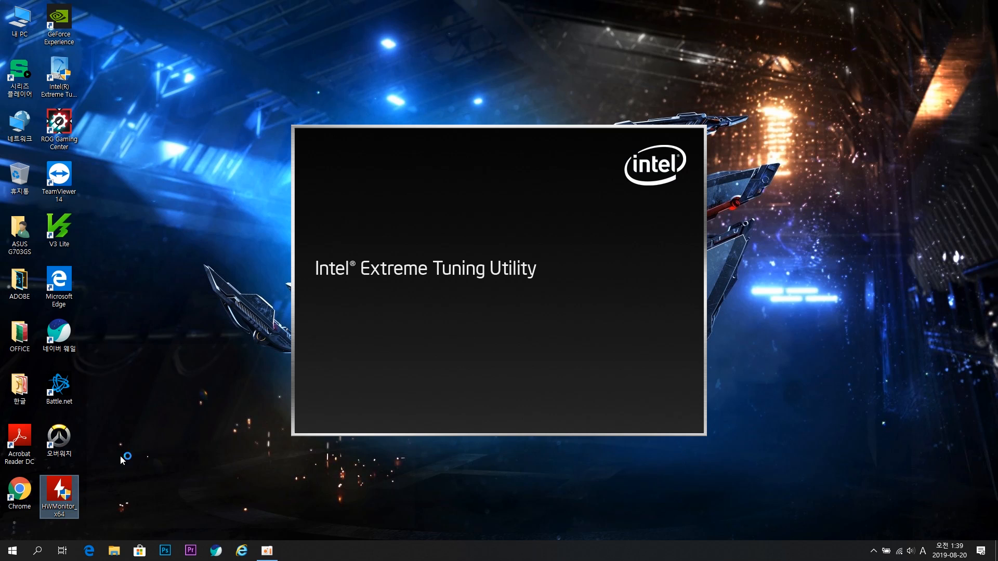
click(12, 552)
click(79, 239)
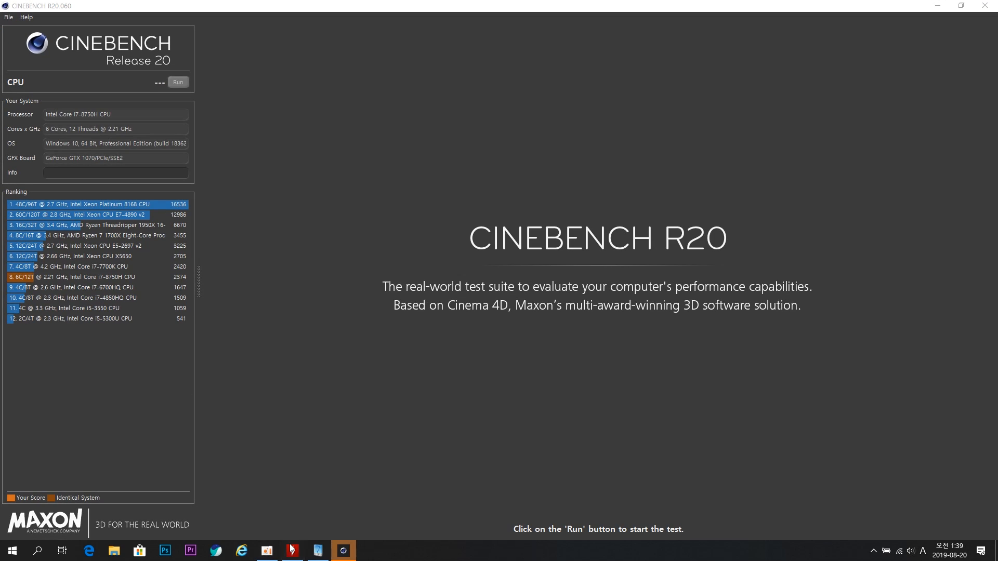
Step: Place the HWMonitor window clear of the Cinebench results and ranking, and collapse the CPU's Utilization readings
click(292, 551)
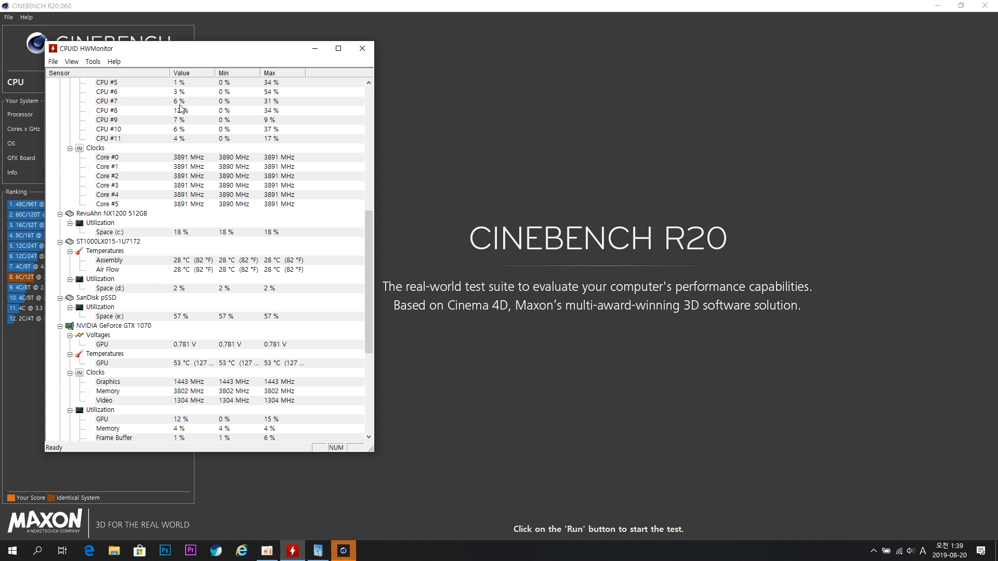
drag(167, 52, 786, 14)
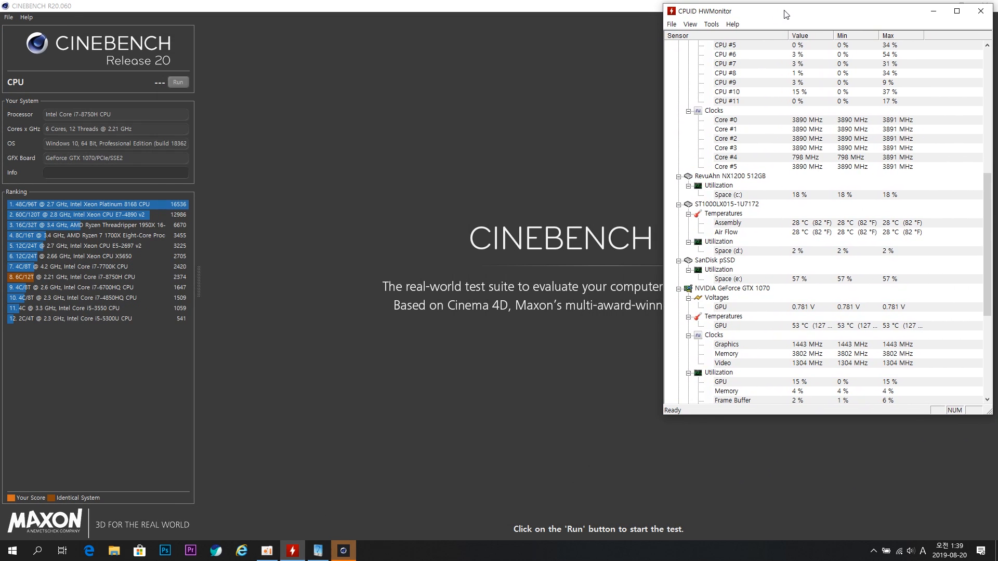
scroll(751, 139, up, 11)
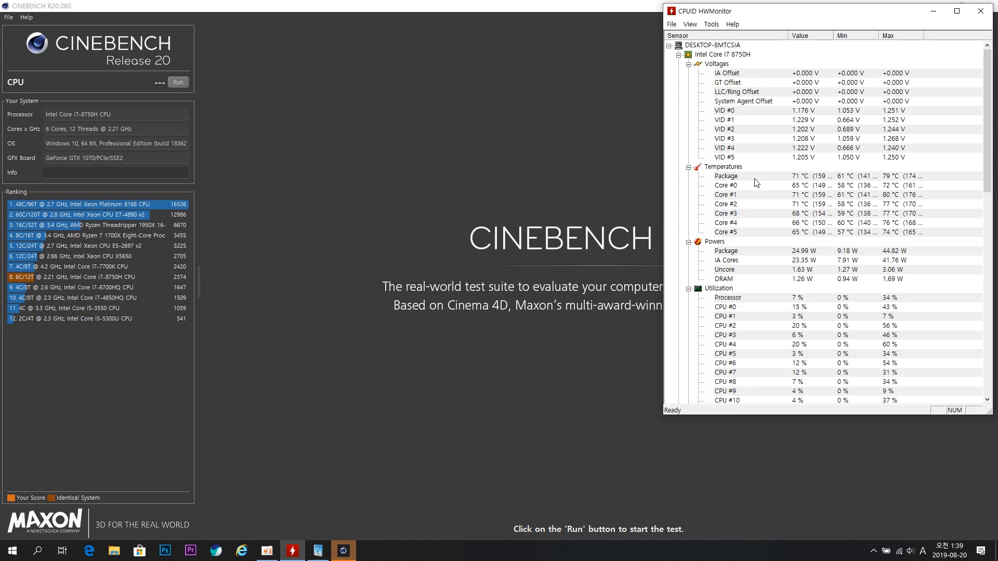
double_click(708, 289)
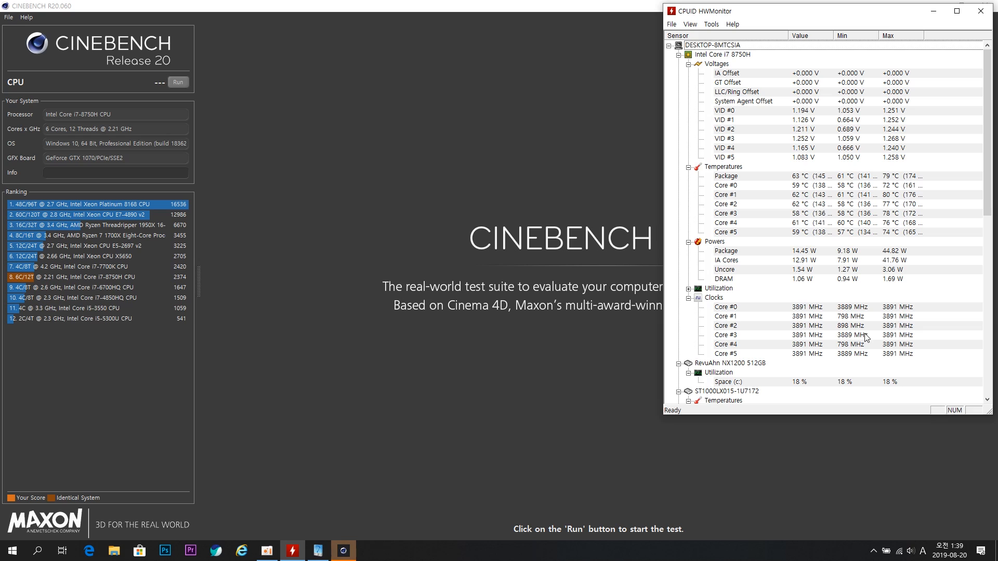
Step: In Intel Extreme Tuning Utility, open Advanced Tuning, agreeing to the warning, and set the monitoring graph's time span to 5 Minutes
click(318, 551)
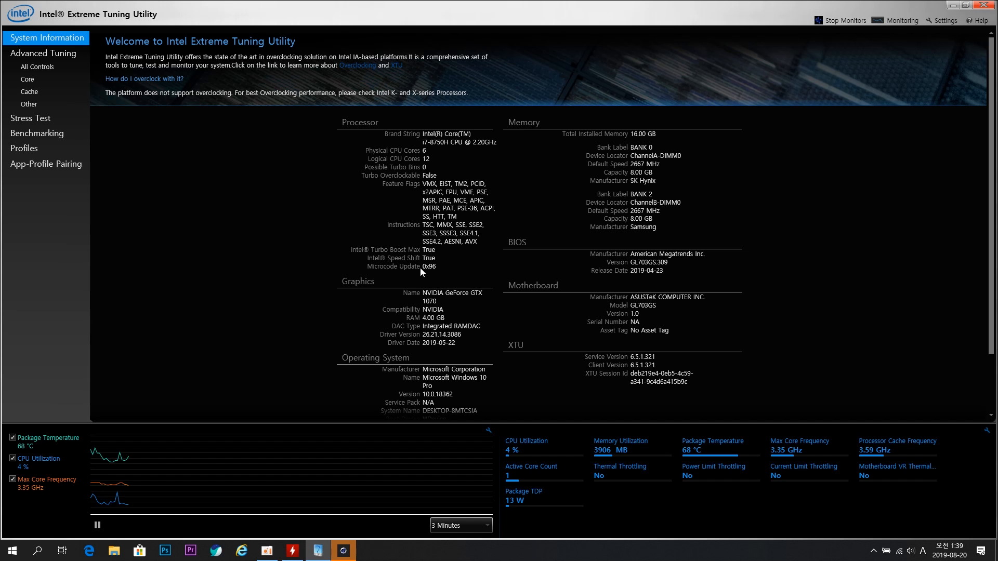
click(43, 53)
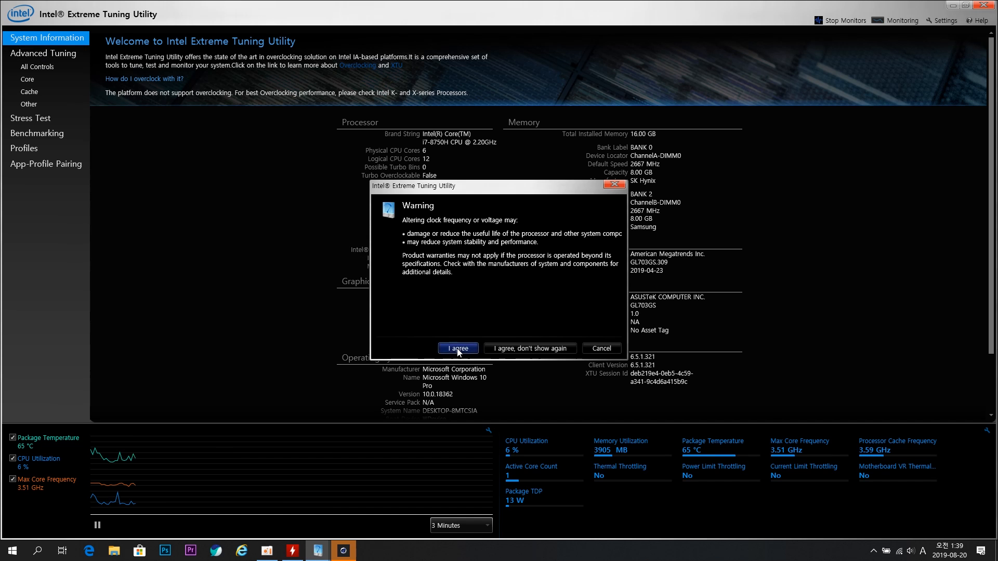
click(458, 350)
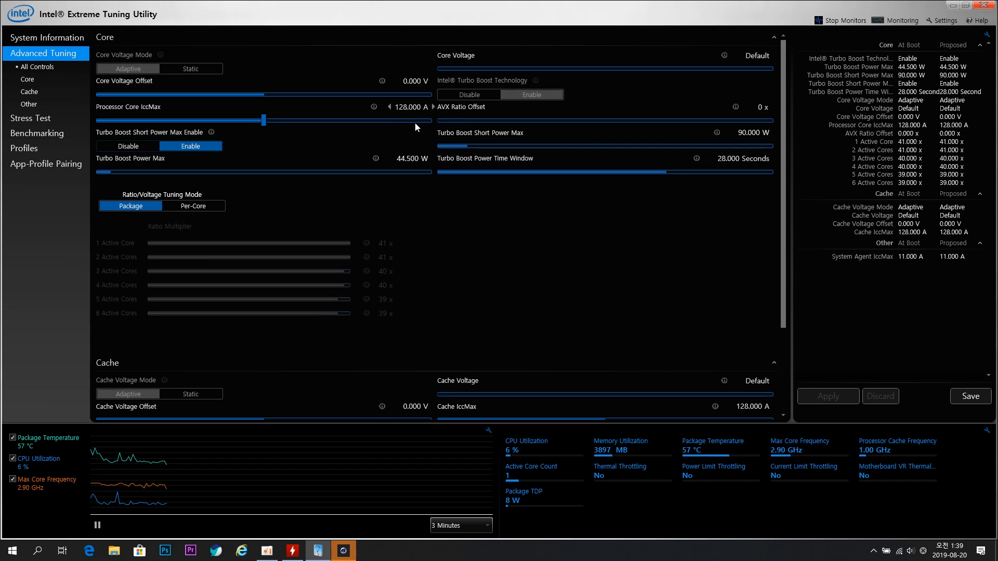
click(458, 526)
click(461, 479)
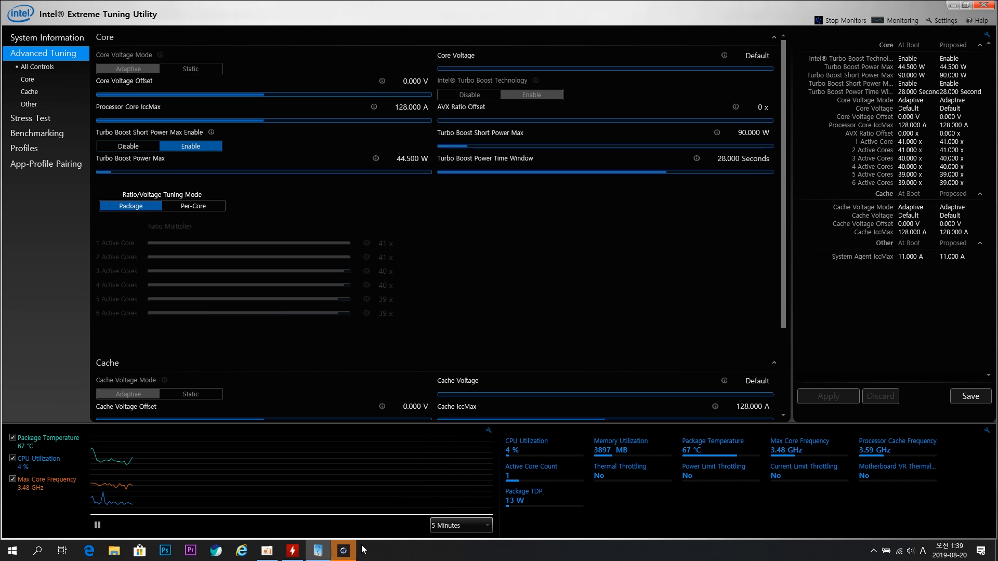
Step: Bring up Cinebench and HWMonitor, clear the minimum and maximum readings, and run the CPU test with HWMonitor in front
click(340, 550)
click(292, 550)
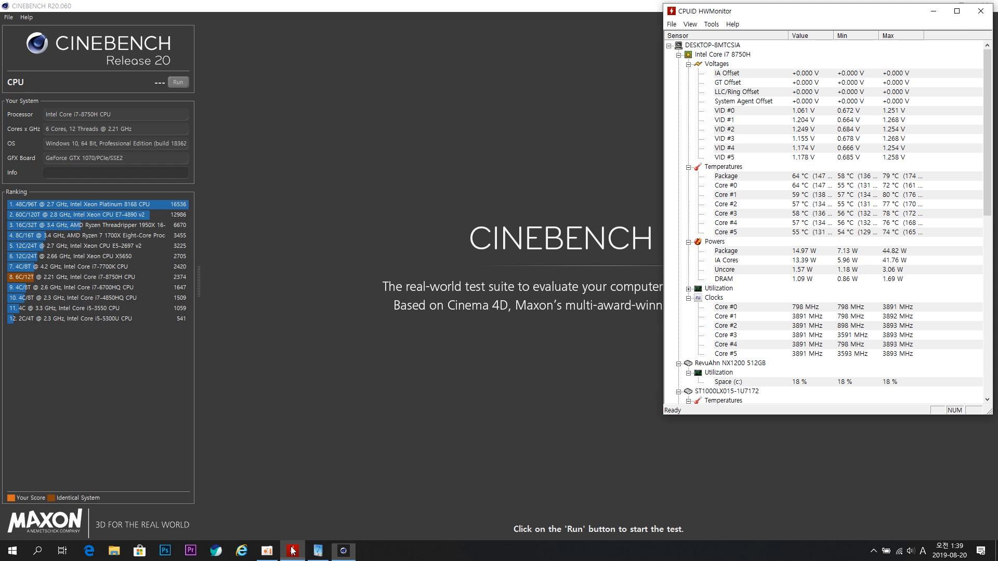
click(689, 24)
click(699, 37)
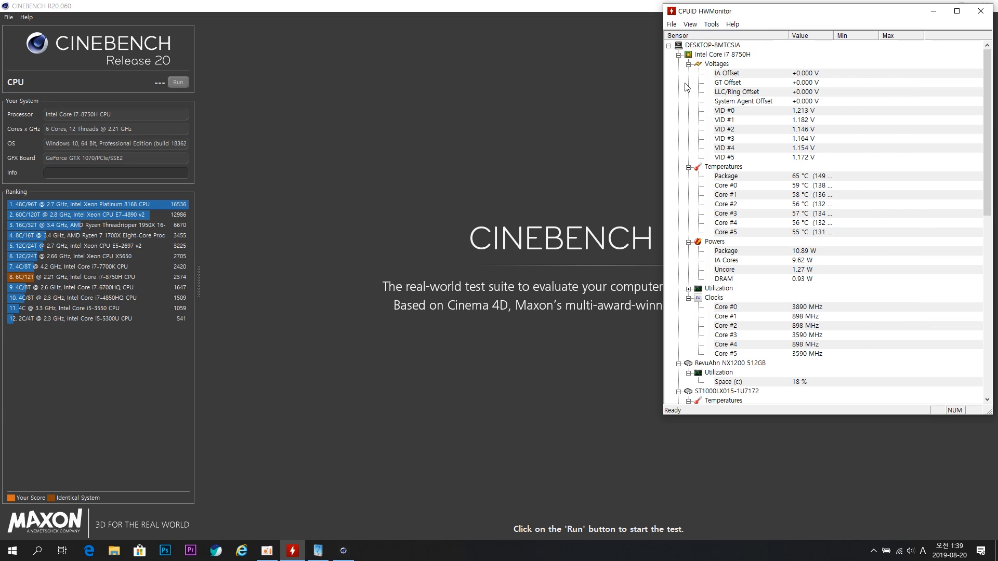
click(180, 80)
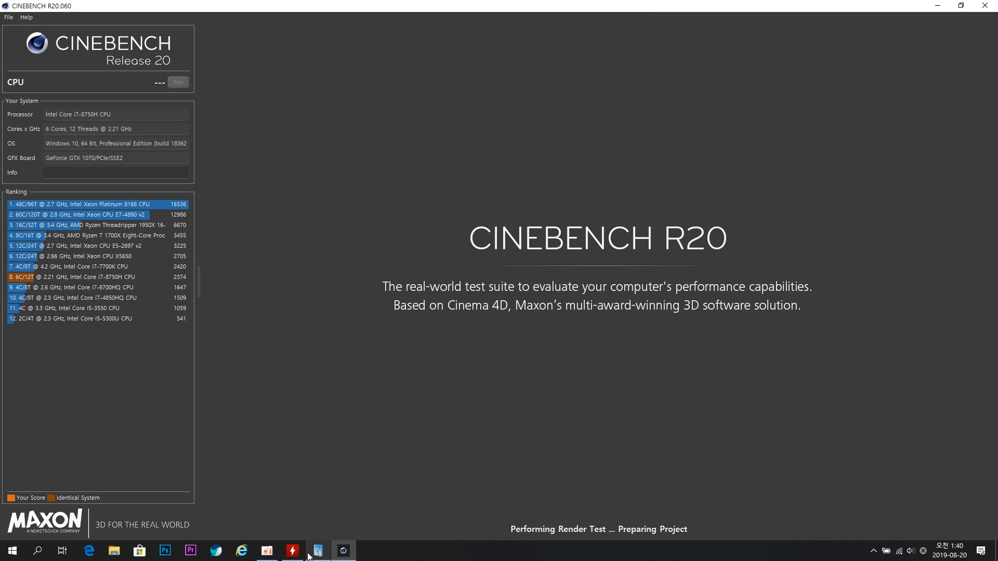
click(293, 552)
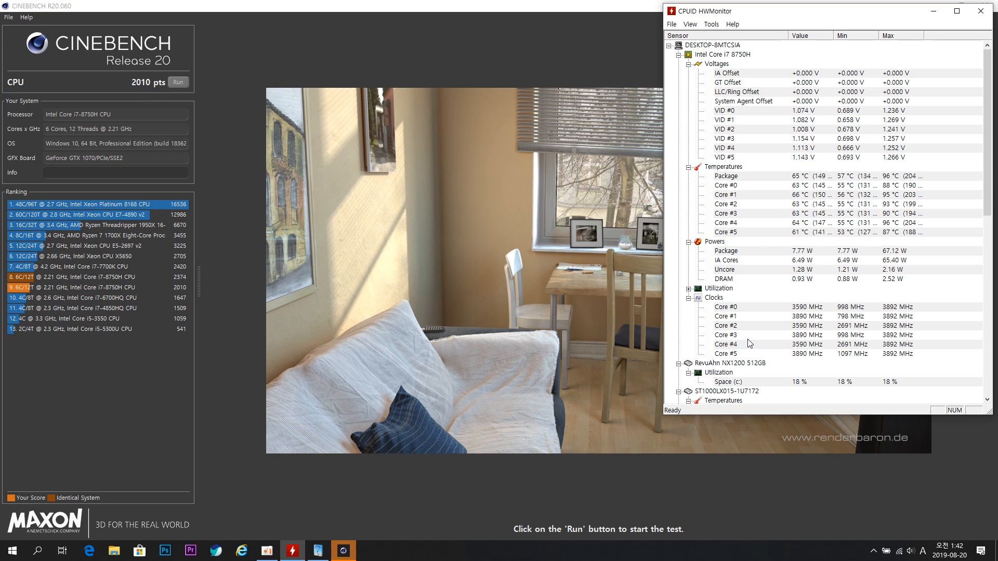
Step: In Intel Extreme Tuning Utility, examine the run's Package Temperature, CPU Utilization and Max Core Frequency curves
click(320, 553)
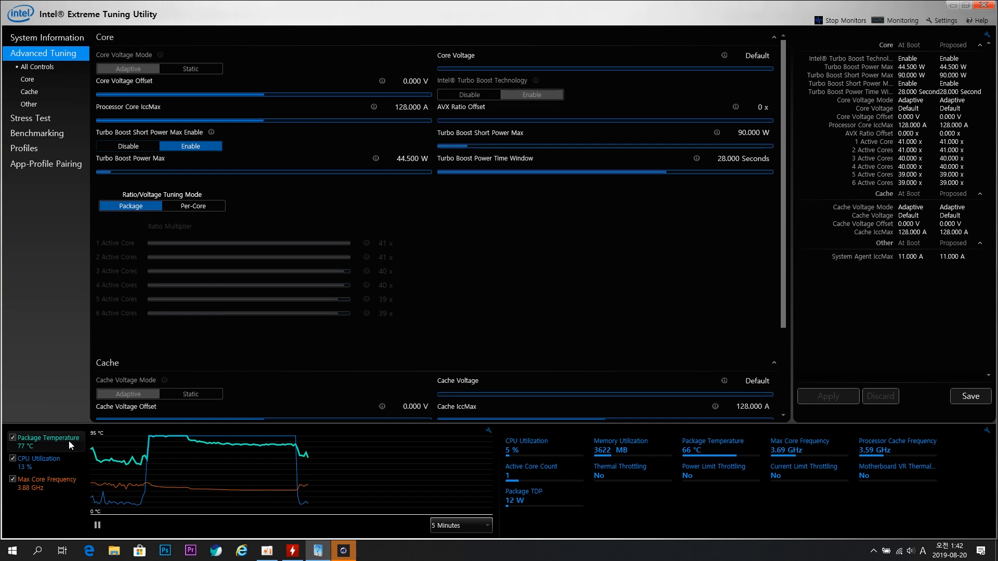
mouse_move(70, 445)
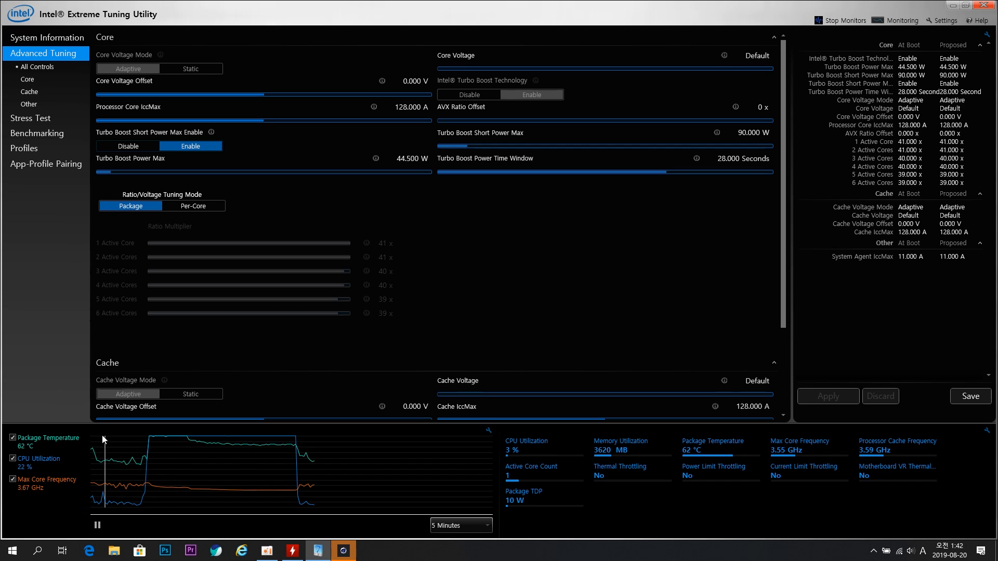
mouse_move(48, 461)
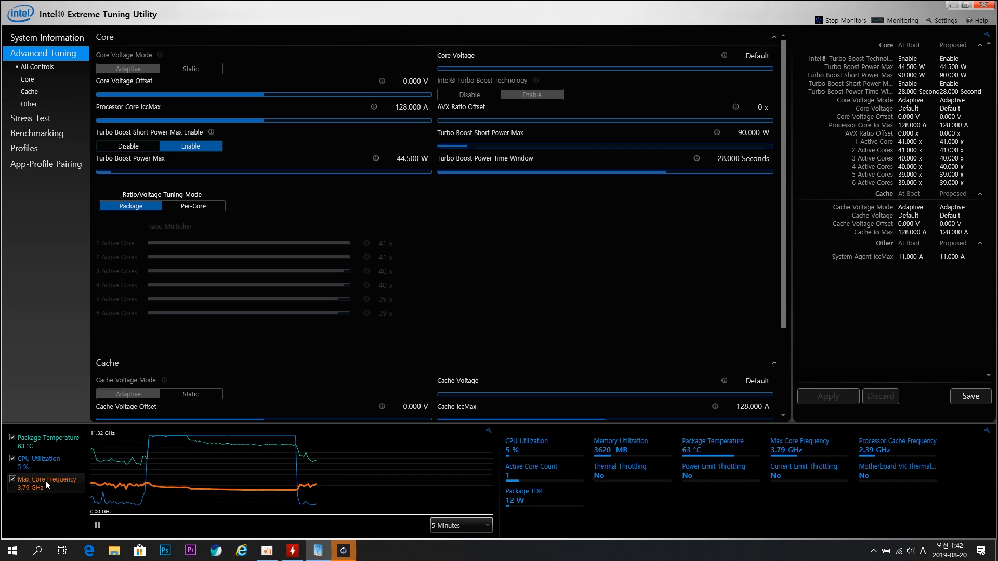
mouse_move(46, 483)
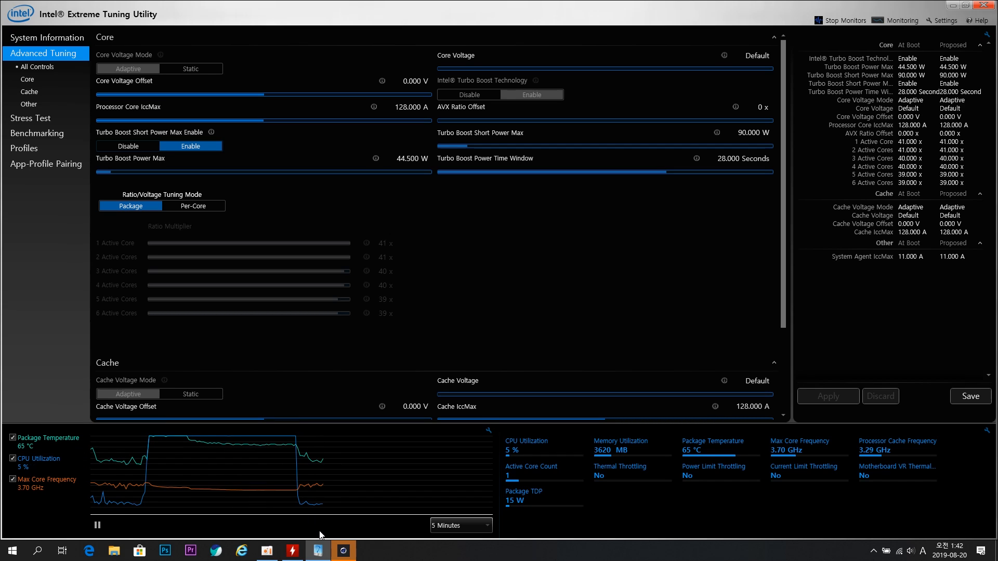
Step: Switch to Cinebench R20, bring HWMonitor in front of it, and clear HWMonitor's minimum and maximum readings
mouse_move(343, 557)
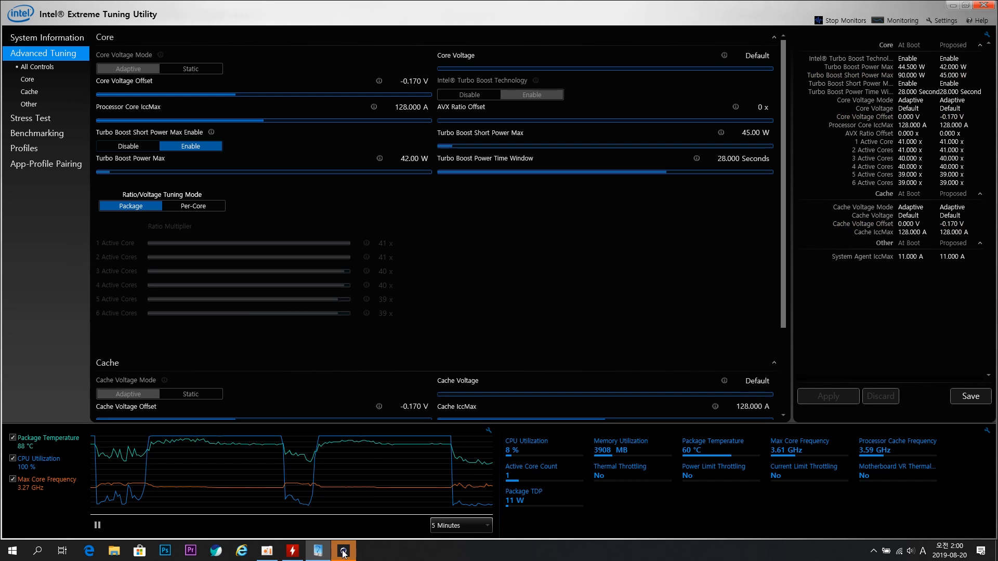
click(343, 552)
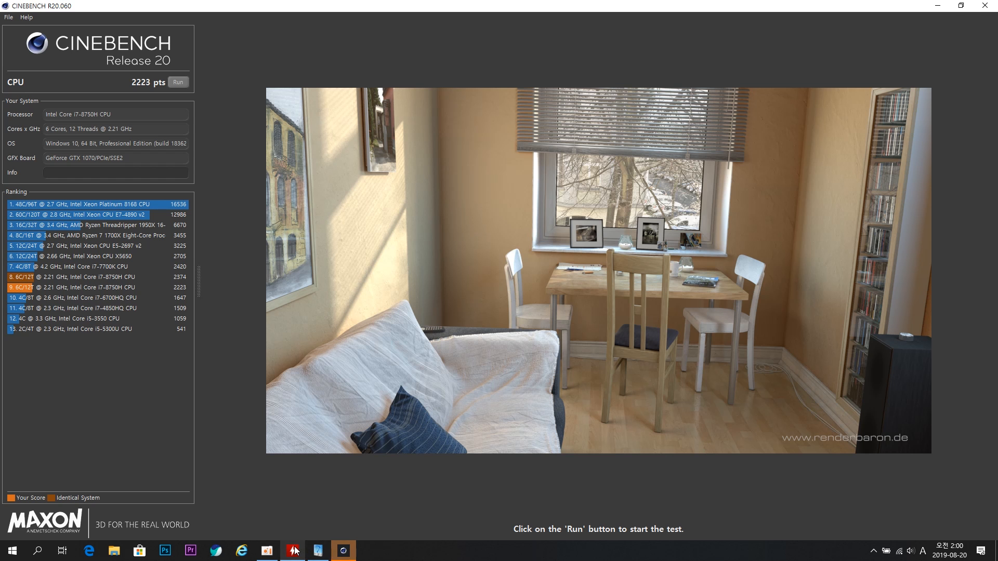
click(292, 550)
click(712, 24)
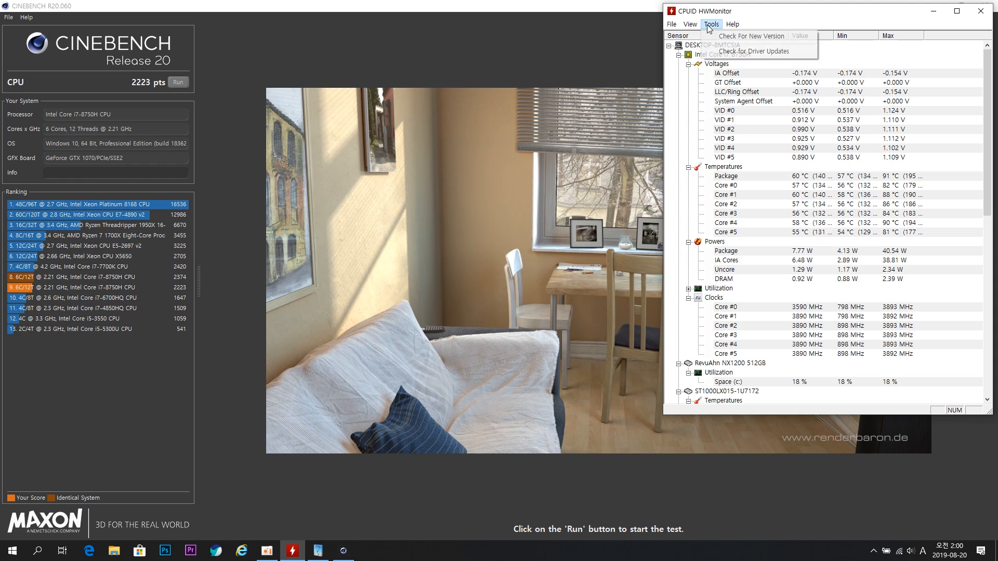
click(703, 38)
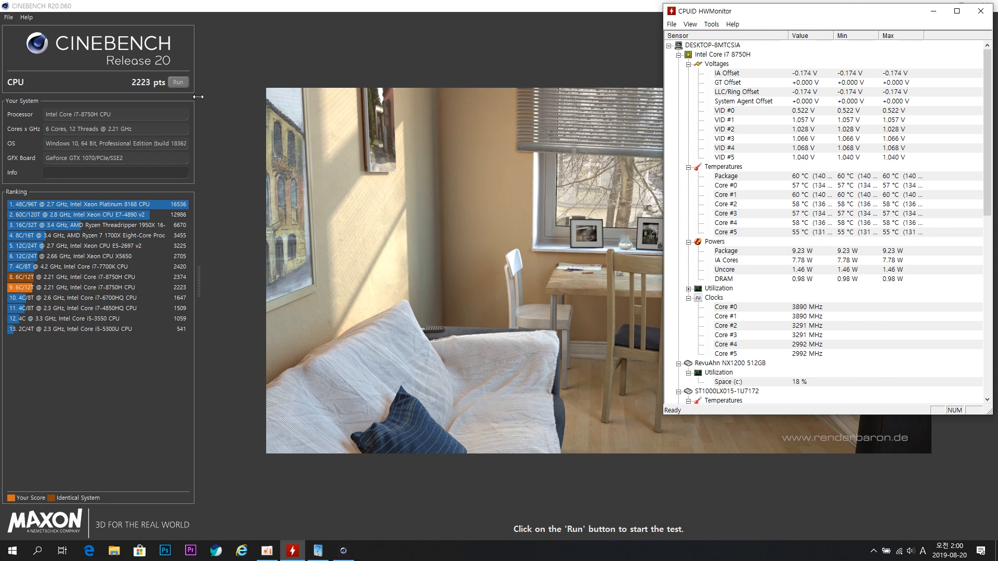
Step: Run the Cinebench CPU test with HWMonitor in front, and check the run's curves in Intel Extreme Tuning Utility's monitoring graph
click(183, 80)
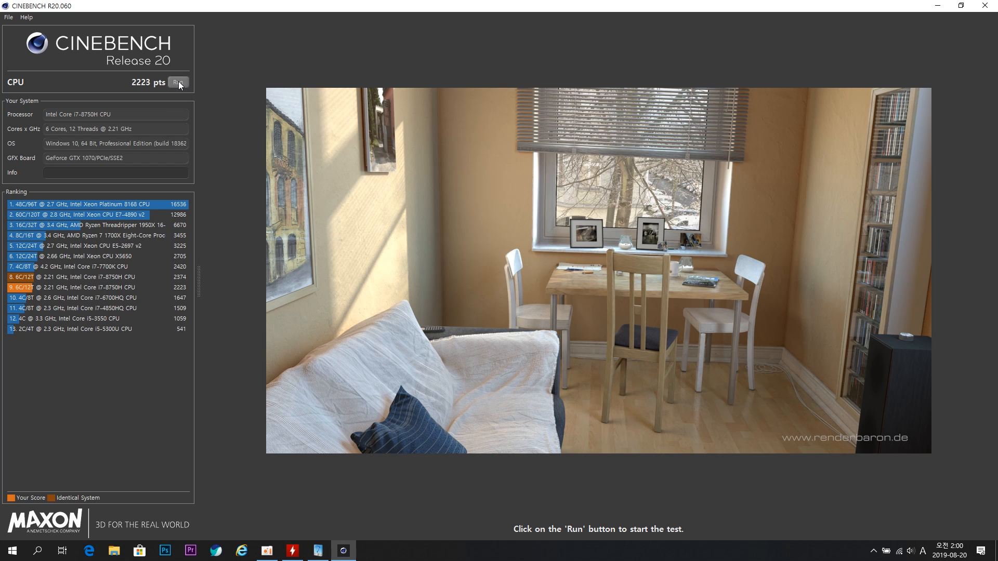
click(178, 81)
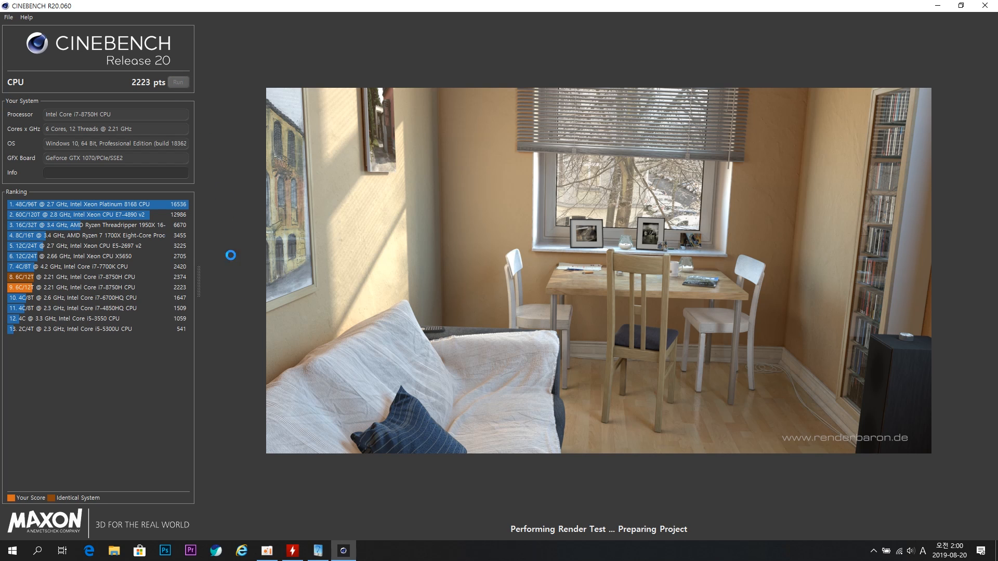
click(292, 550)
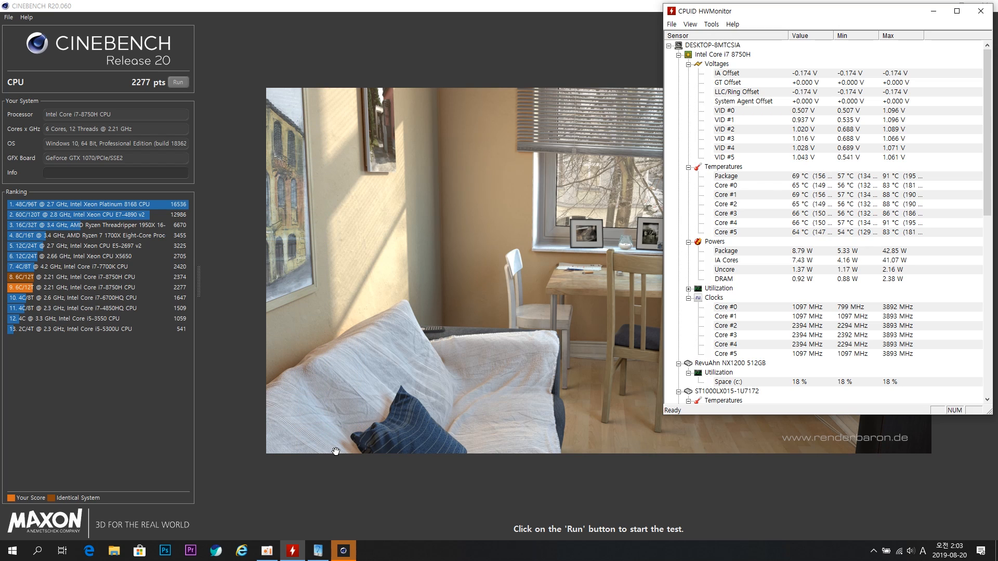
click(318, 552)
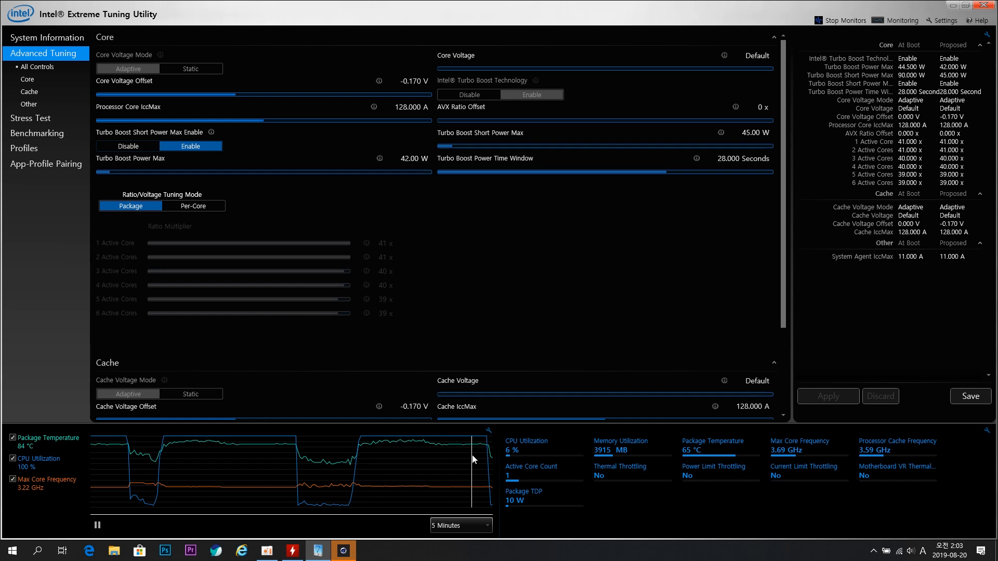